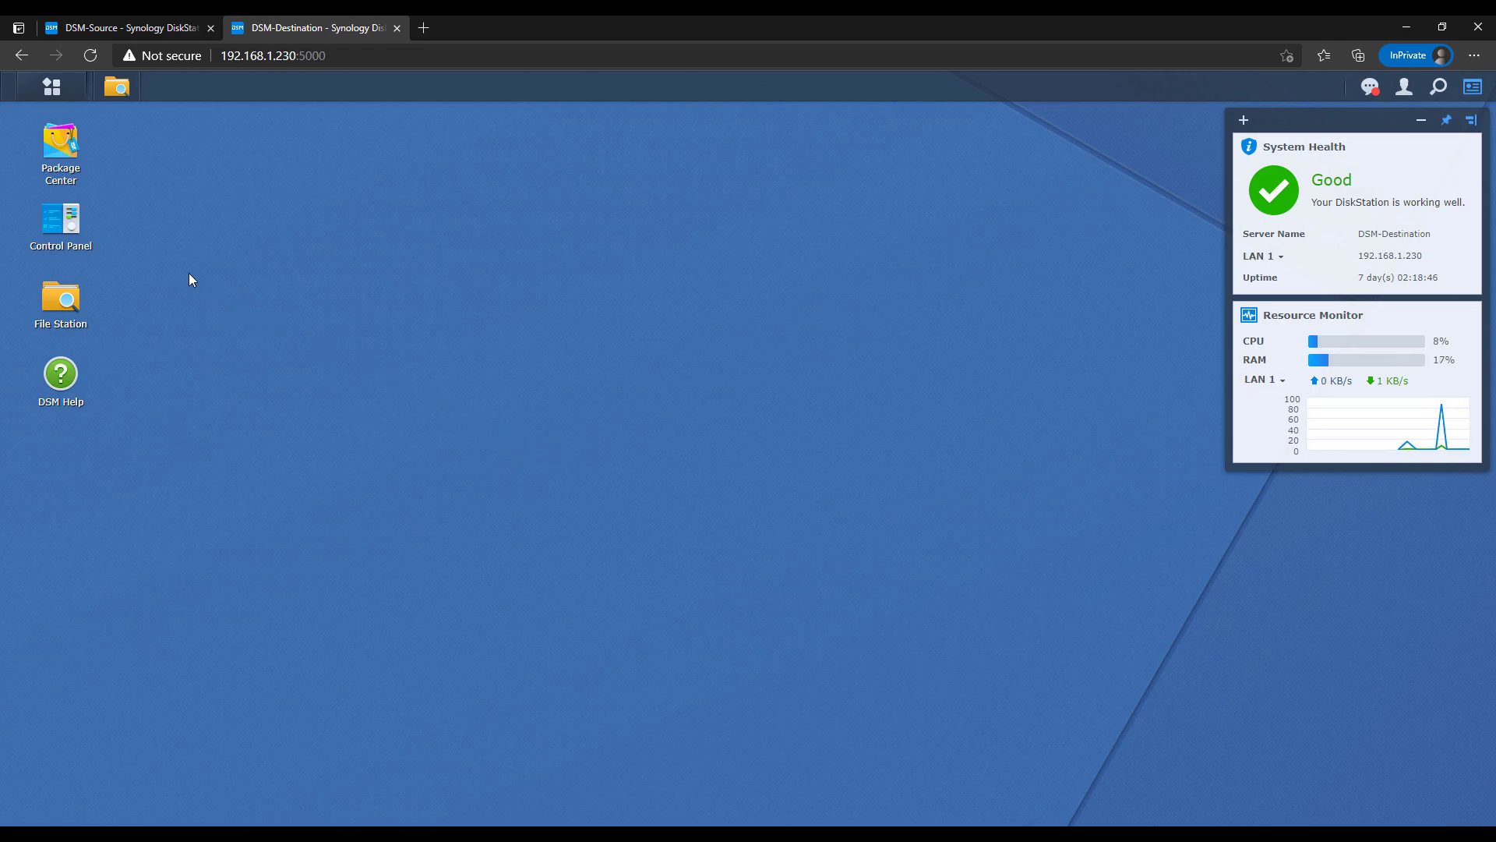
Check the rsync service settings in DSM-Destination's Control Panel File Services
click(60, 220)
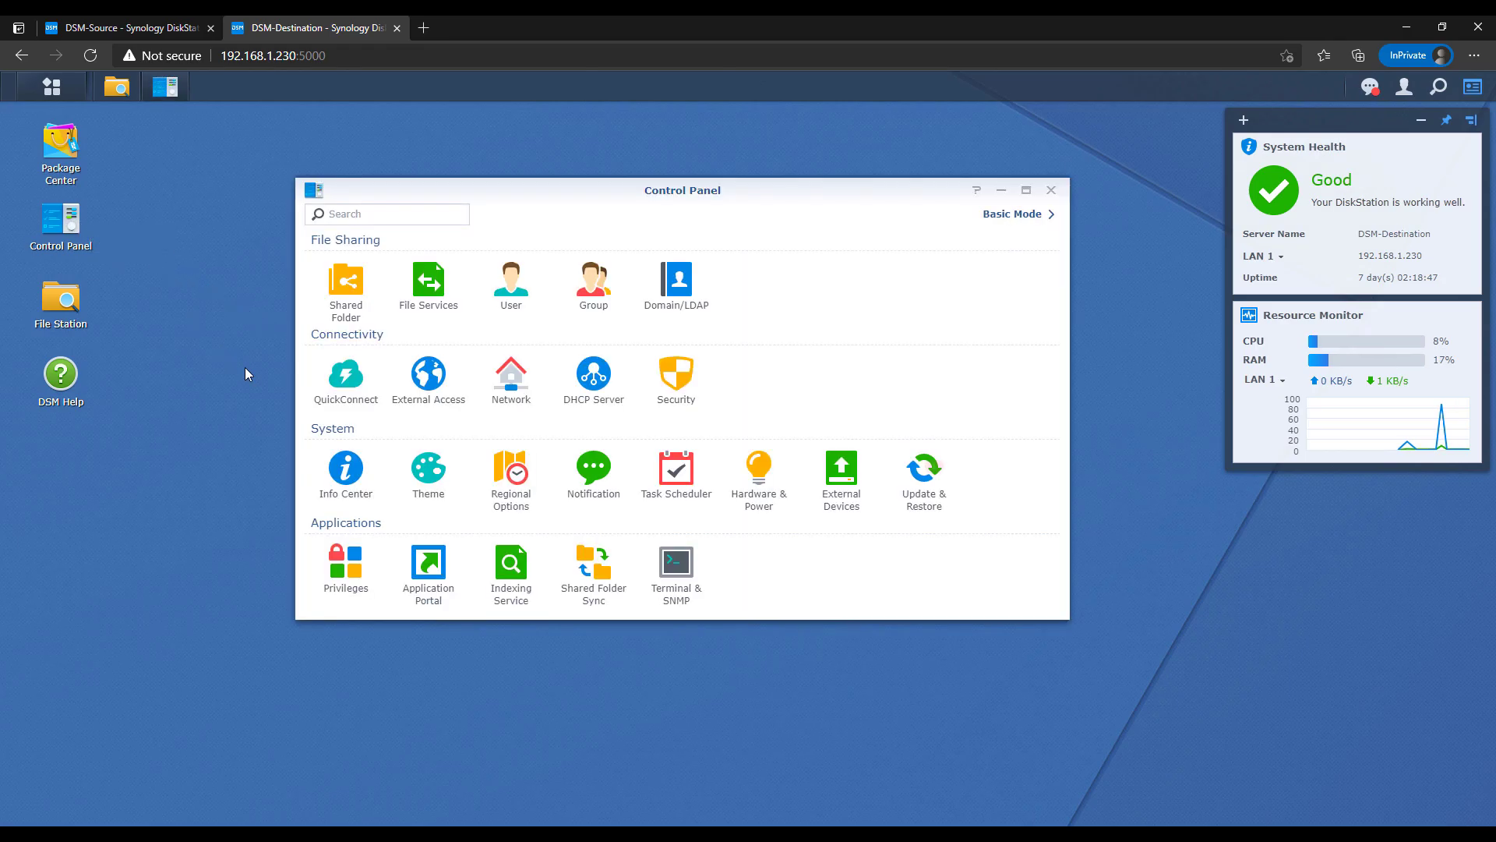
click(425, 290)
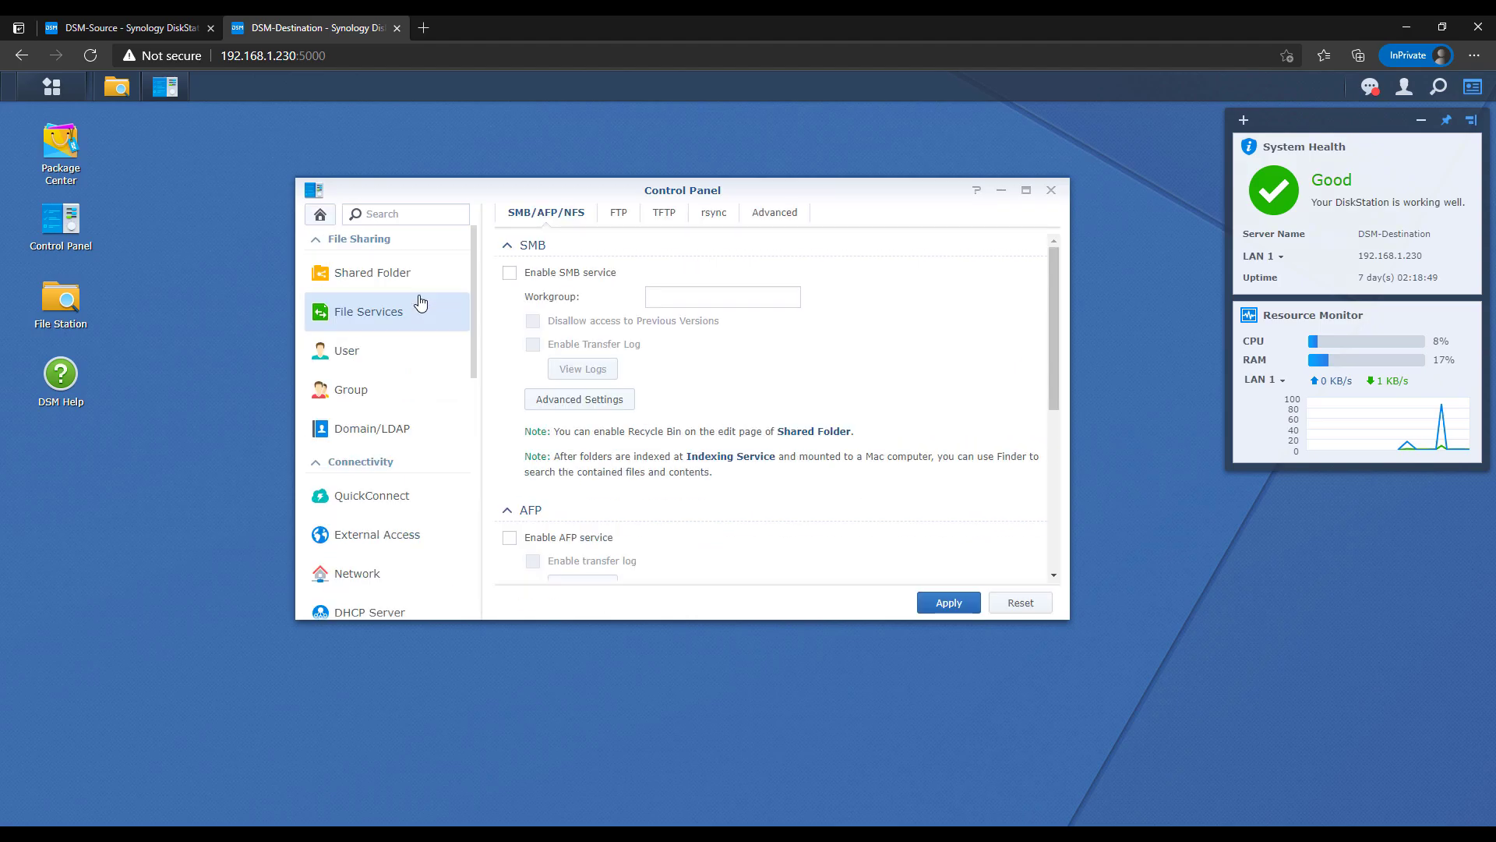
click(713, 218)
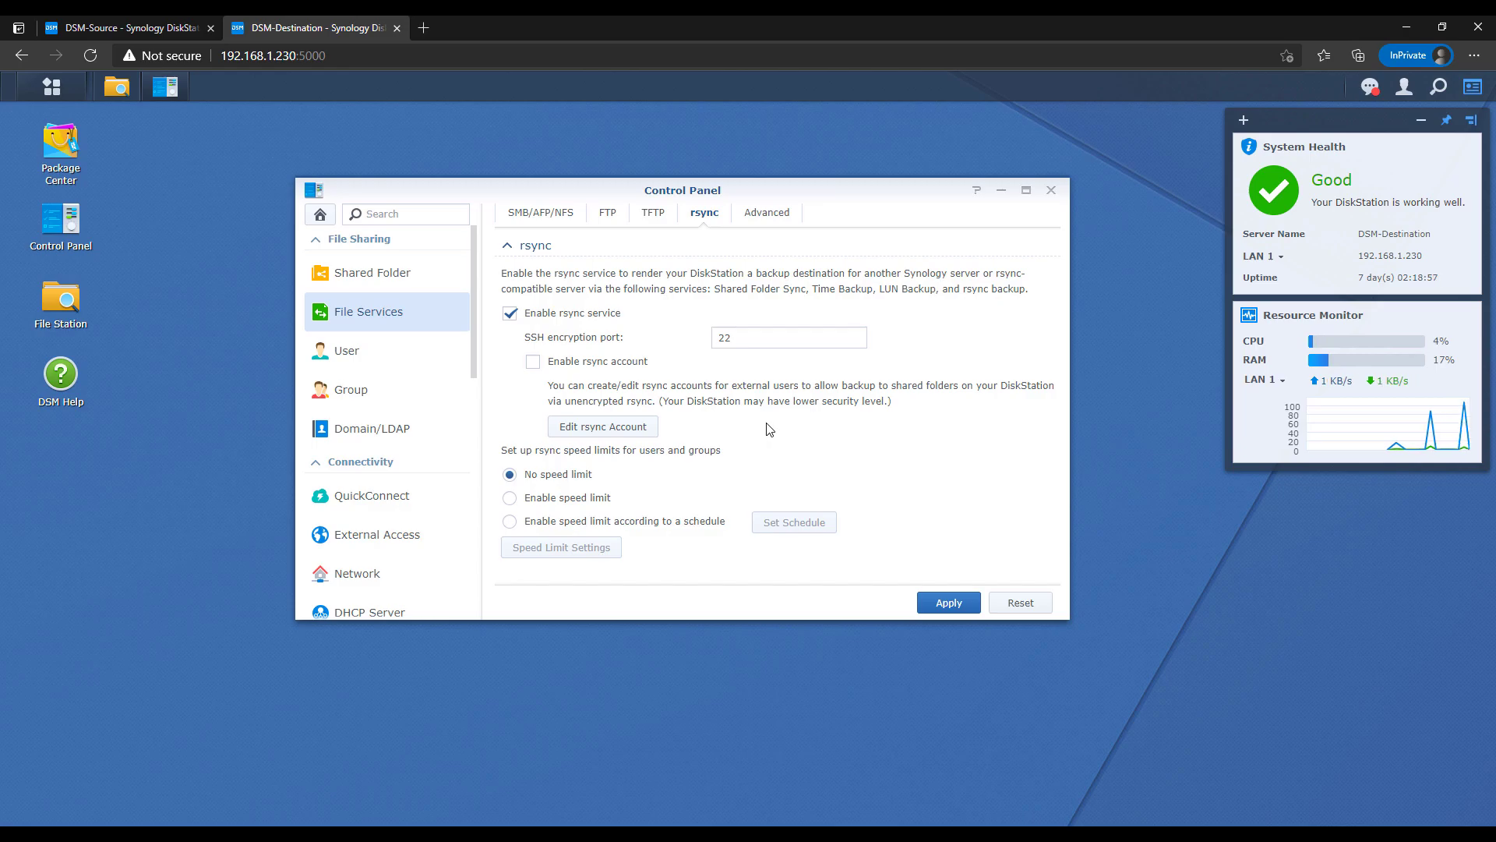
click(1051, 195)
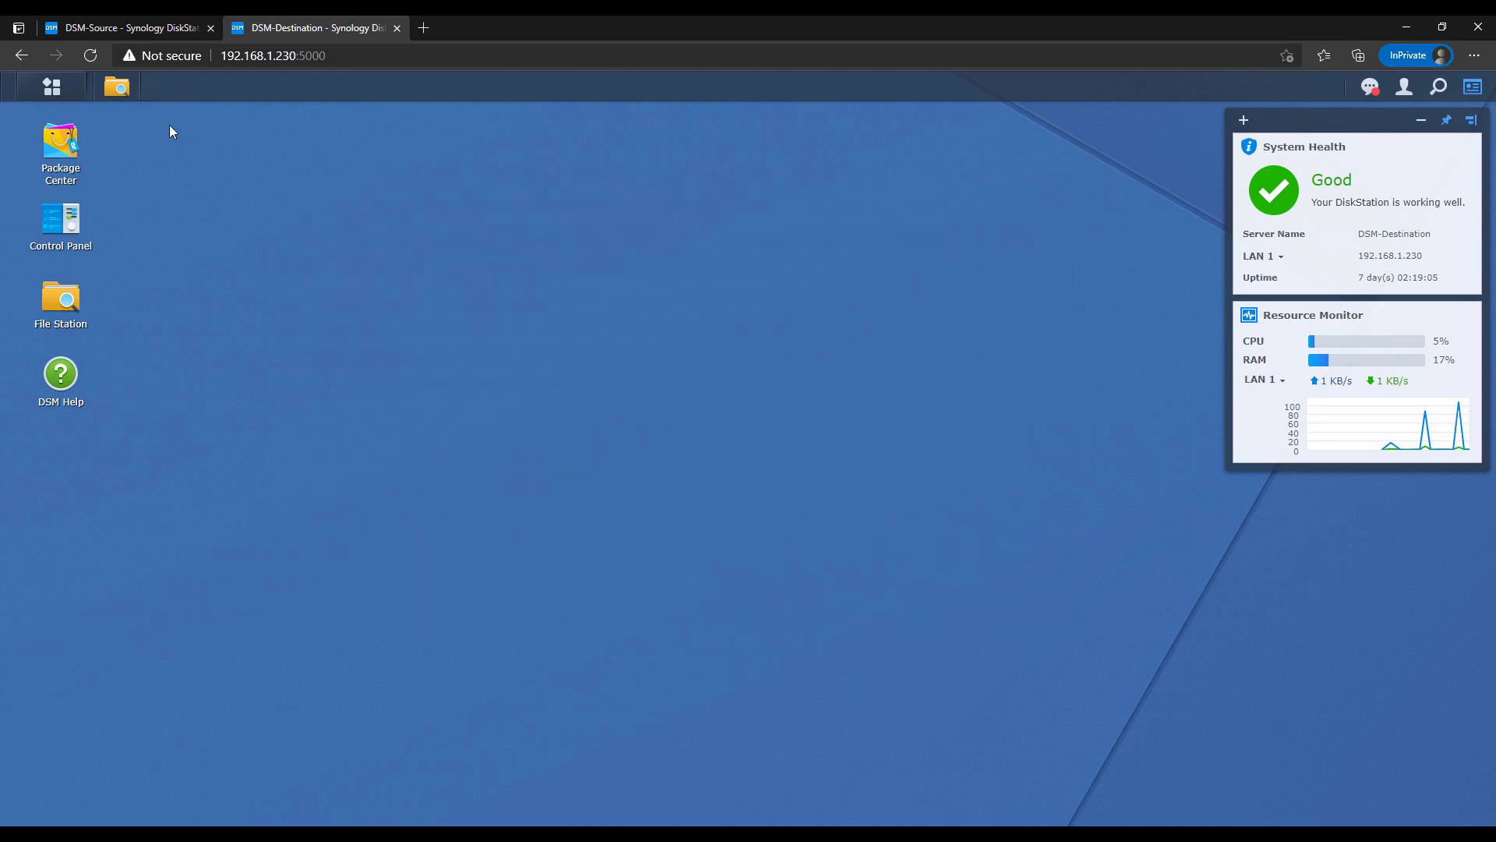
On DSM-Source, create a new Shared Folder Sync task named 'DSM-Destination'
click(131, 31)
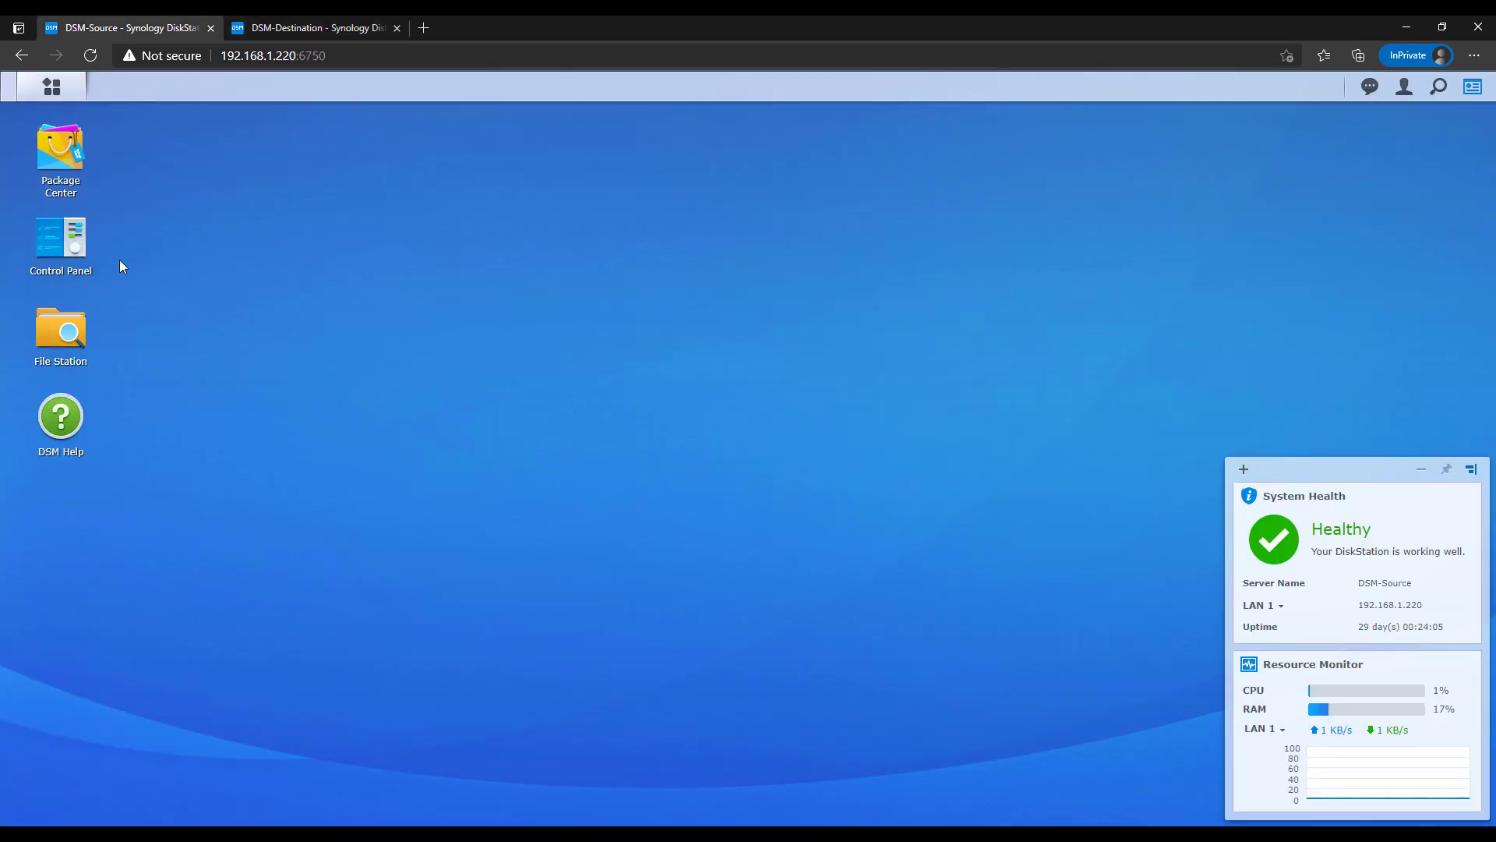
click(78, 248)
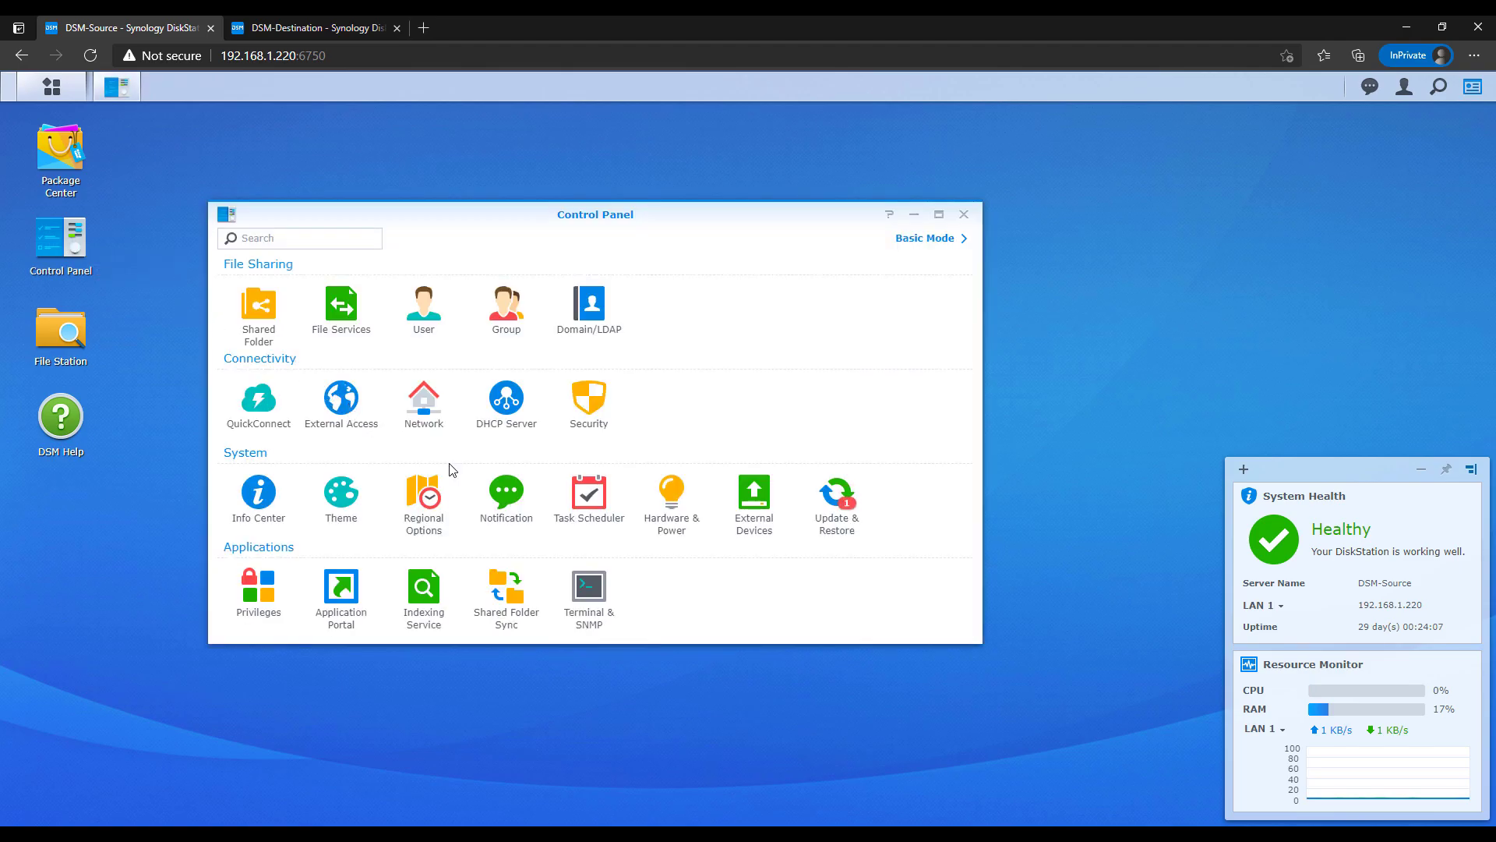
click(505, 586)
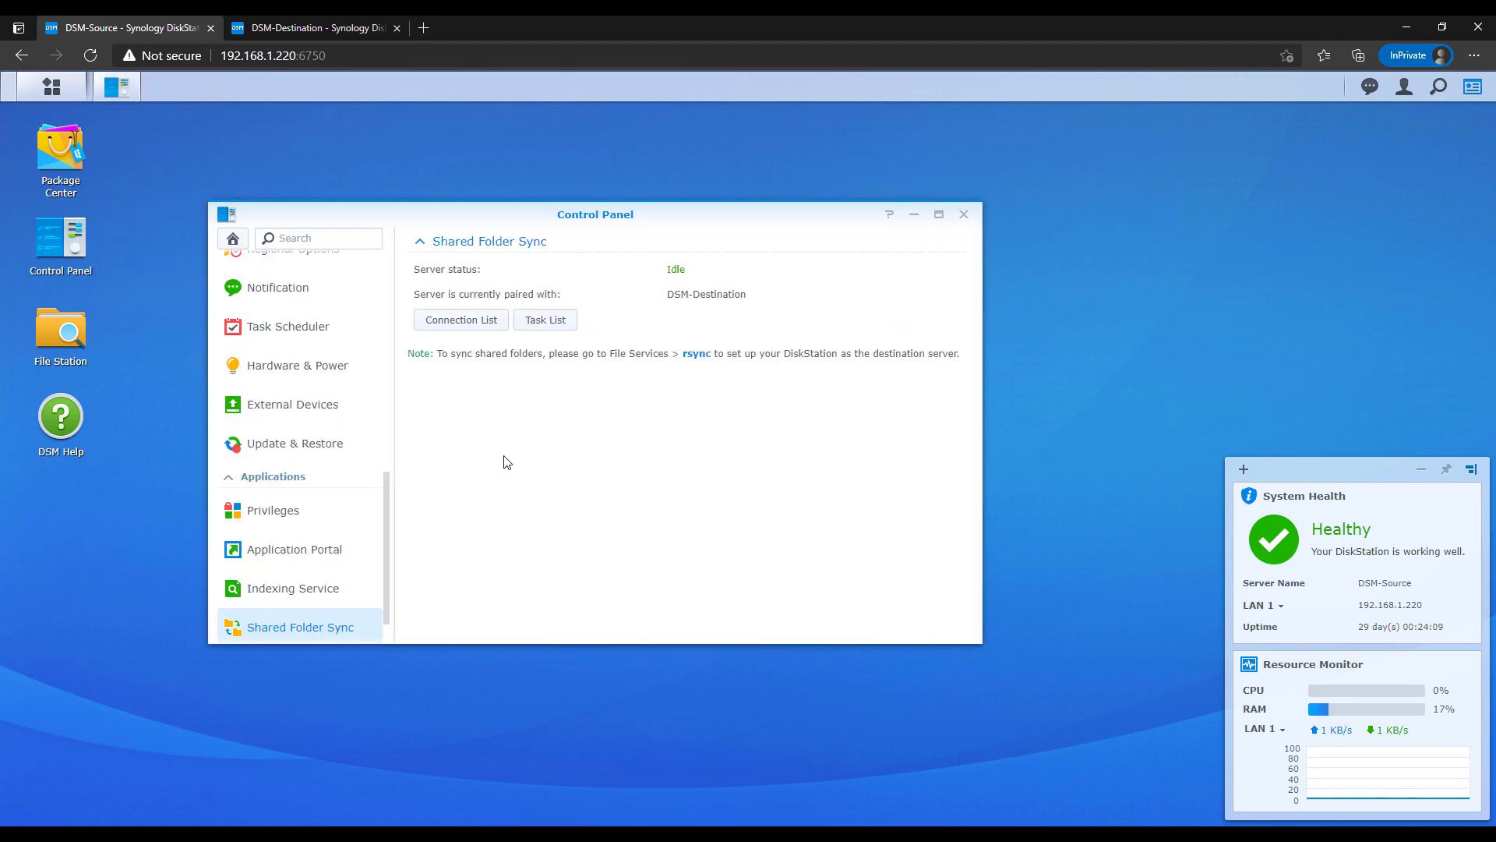
click(545, 325)
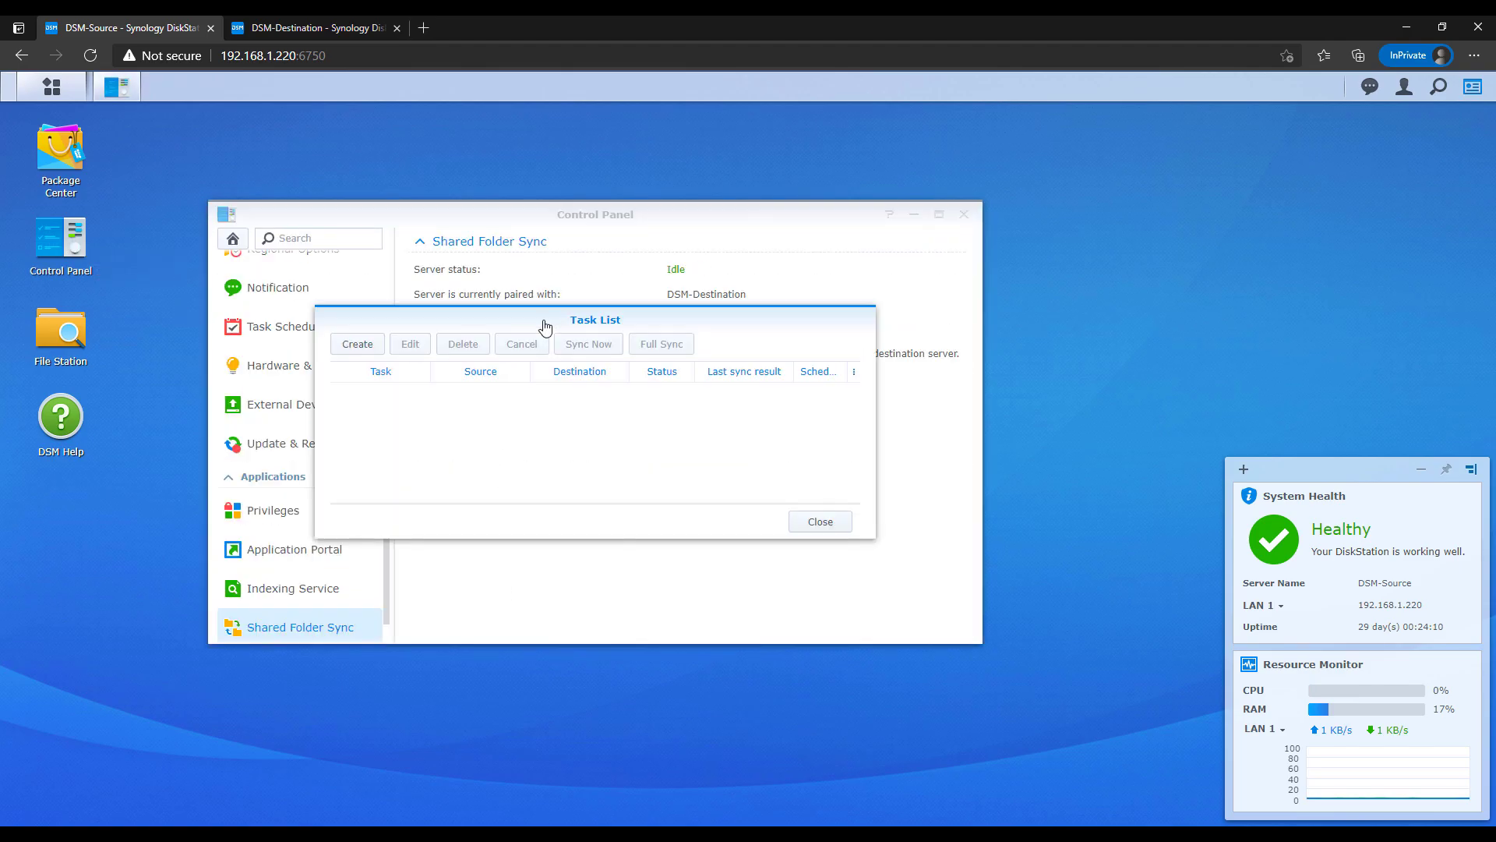
click(355, 346)
triple_click(532, 345)
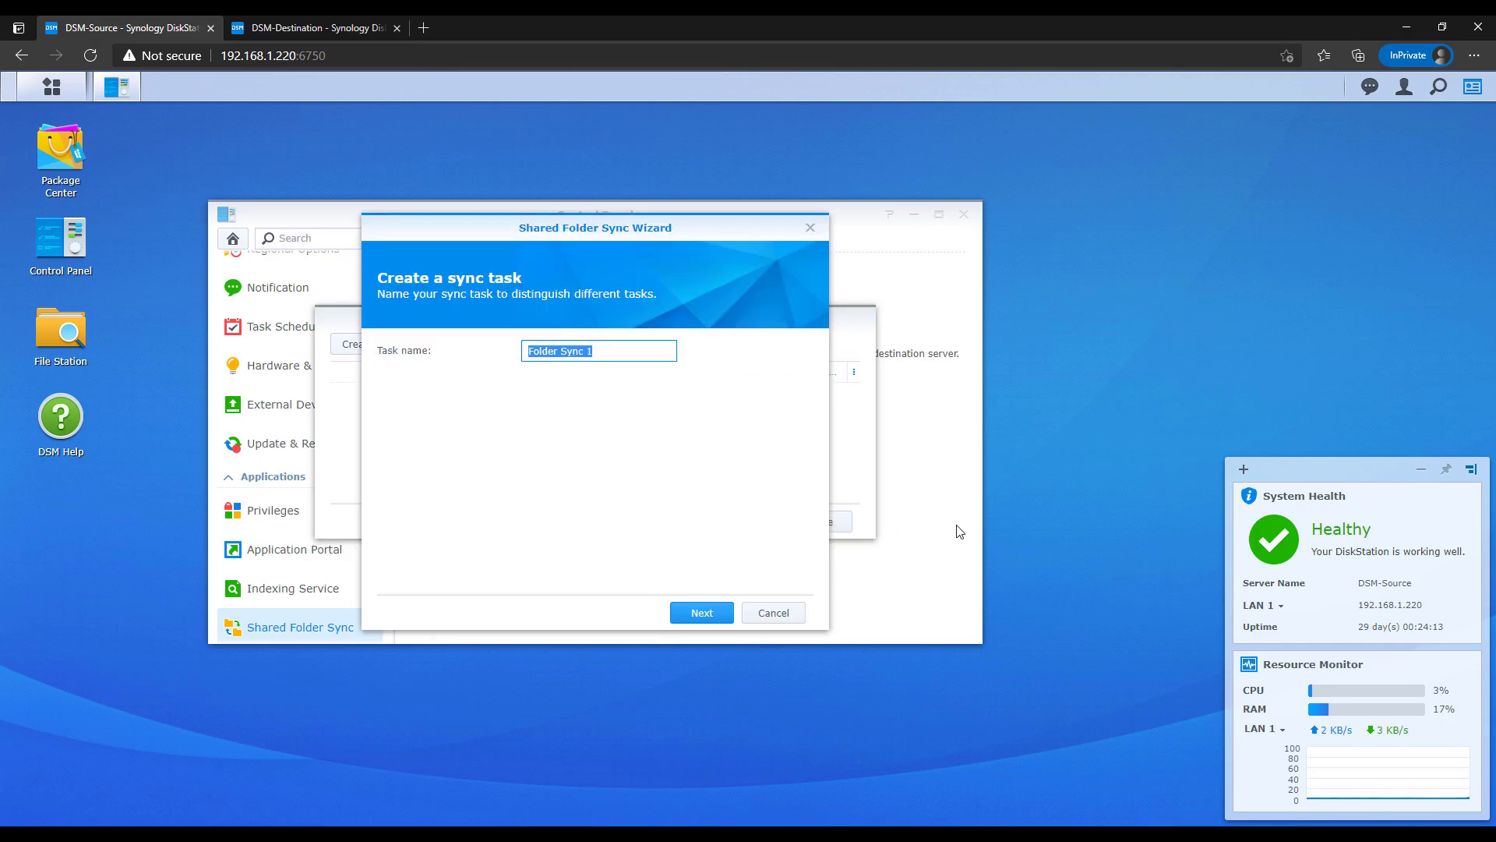
text(DSM-Destination)
click(711, 619)
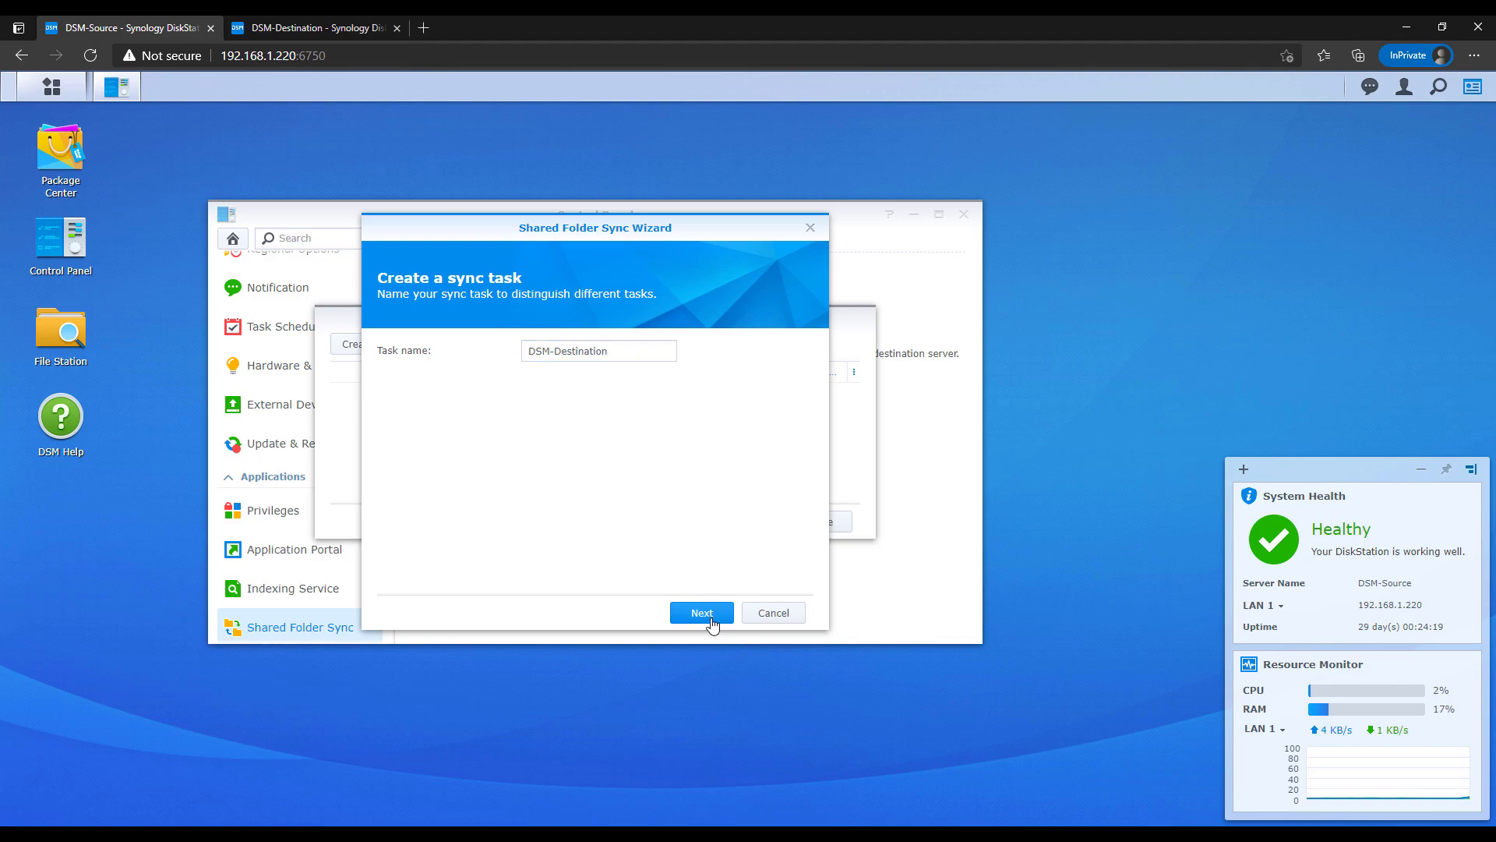
Select the Testing folder as the source and acknowledge the folder-renaming notice
click(413, 462)
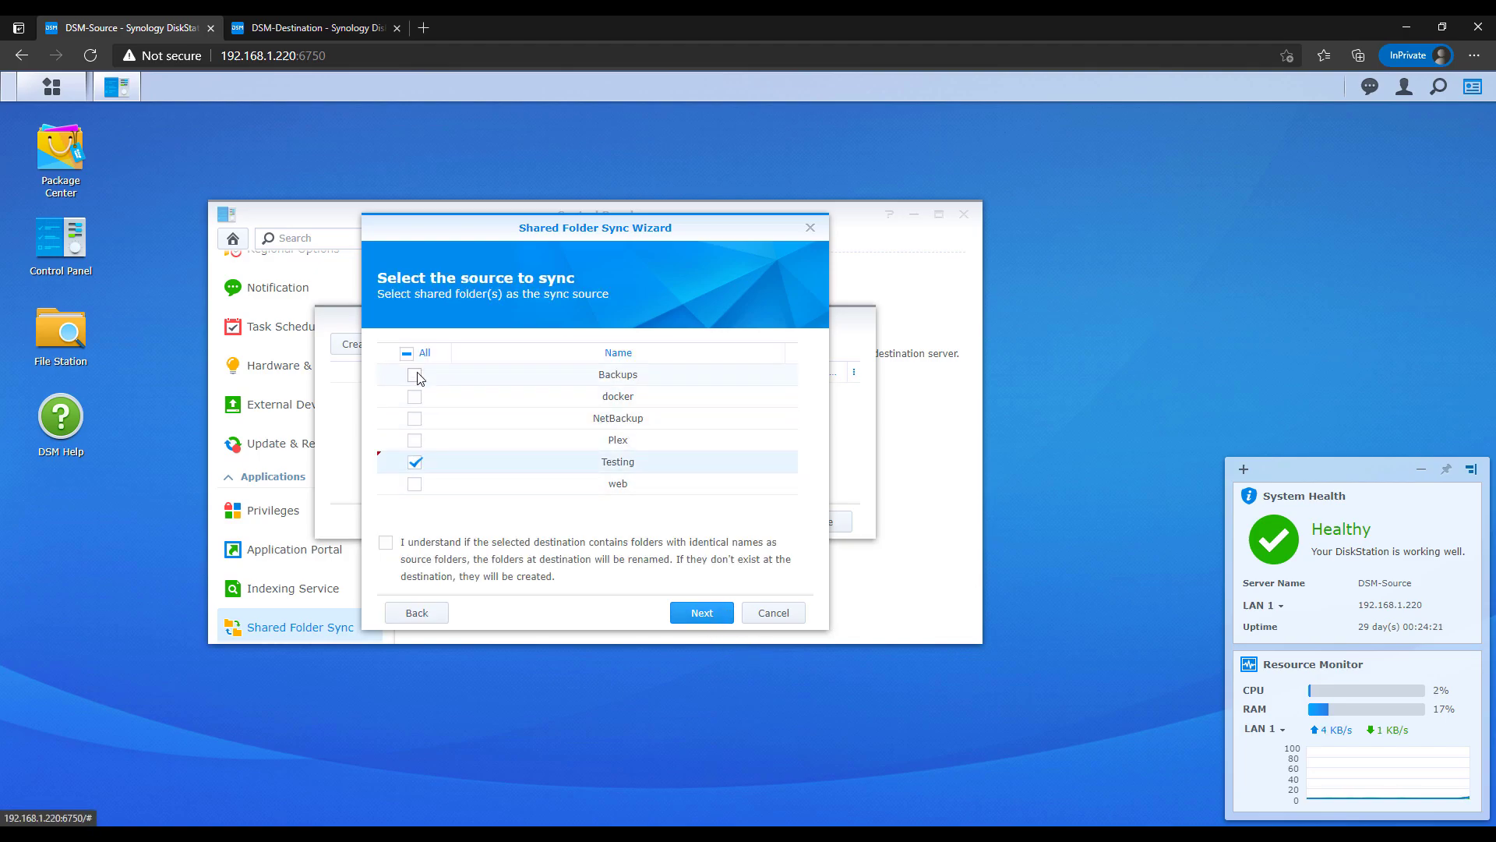
click(386, 542)
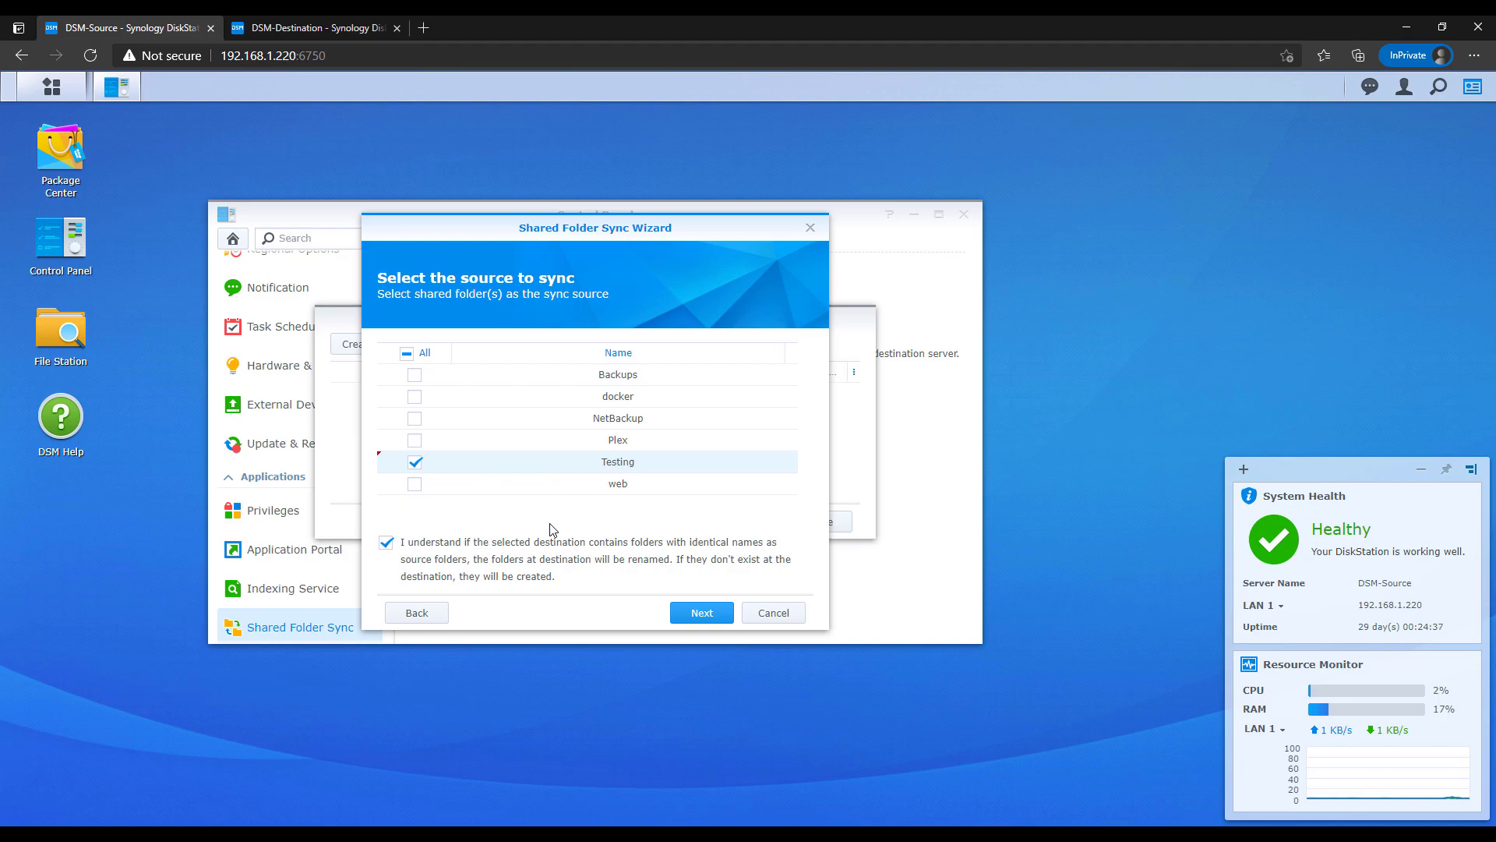
Enter destination server 192.168.1.230 with the account username and password
click(698, 614)
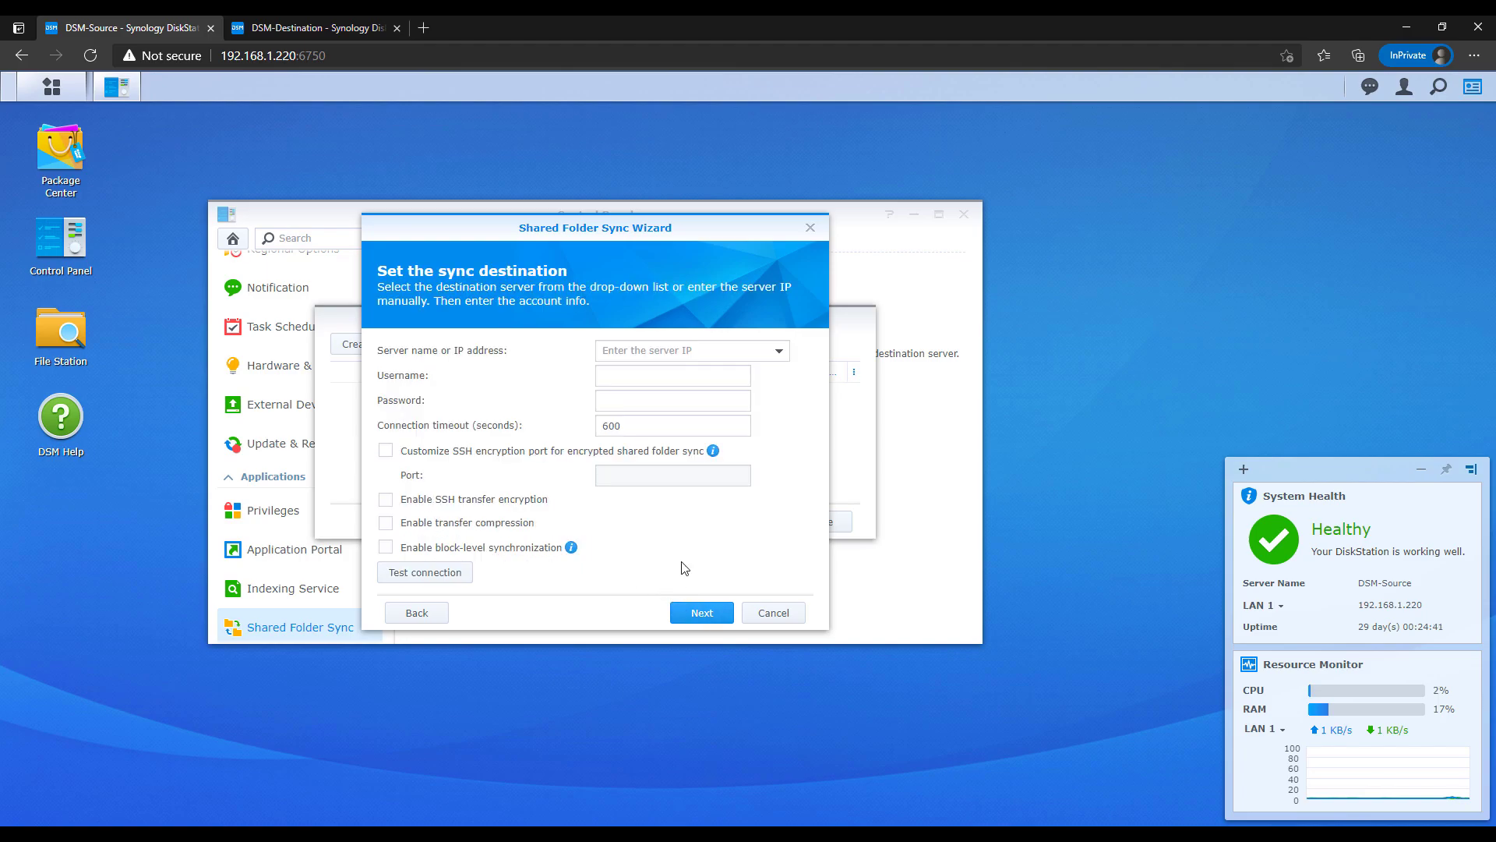
click(654, 353)
text(192.168.1.230)
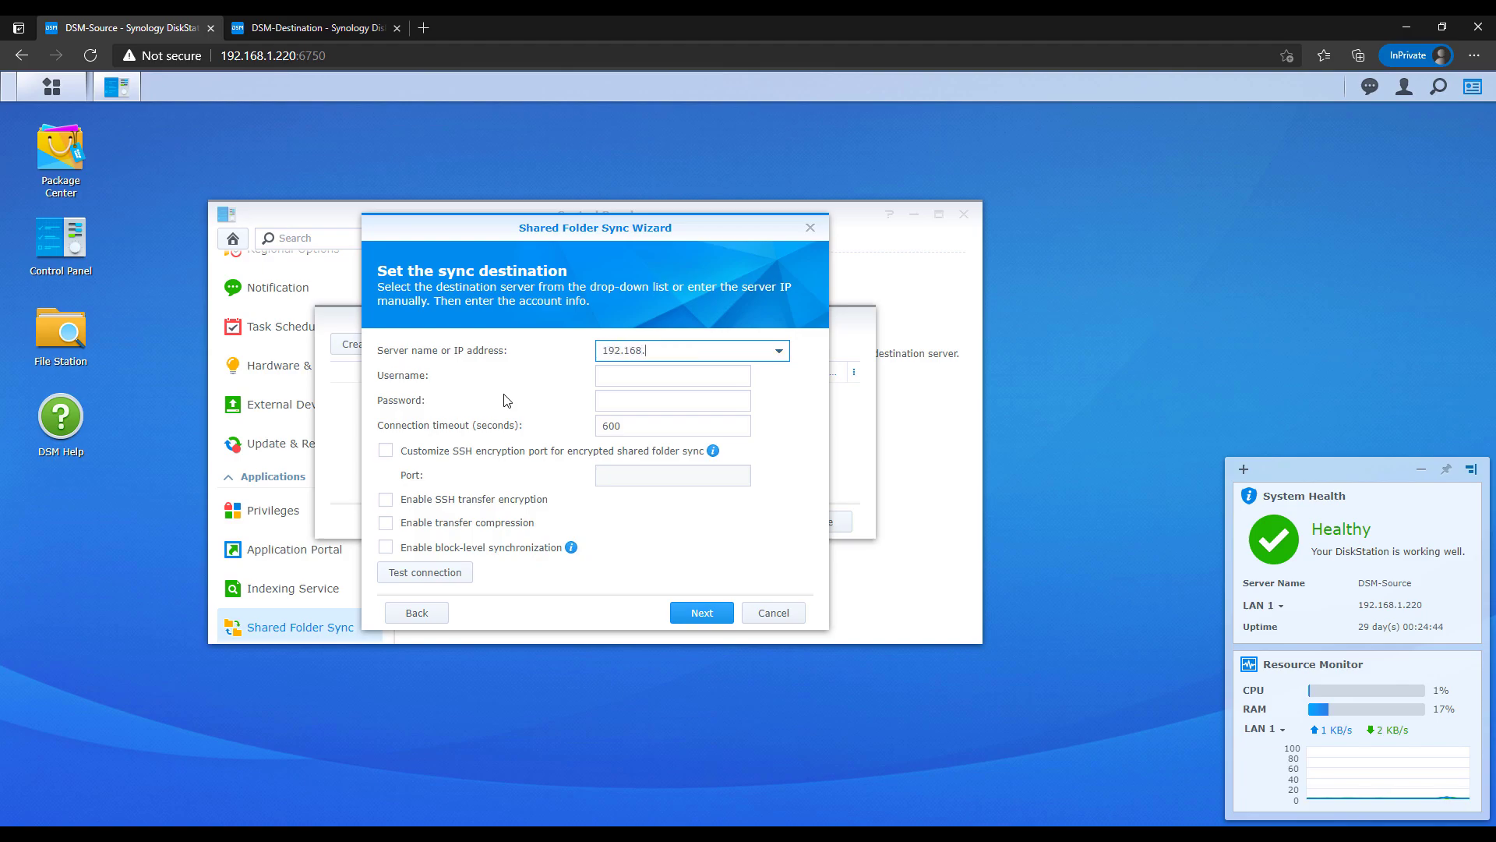
key(Tab)
text(frank)
key(Tab)
text(••••••••)
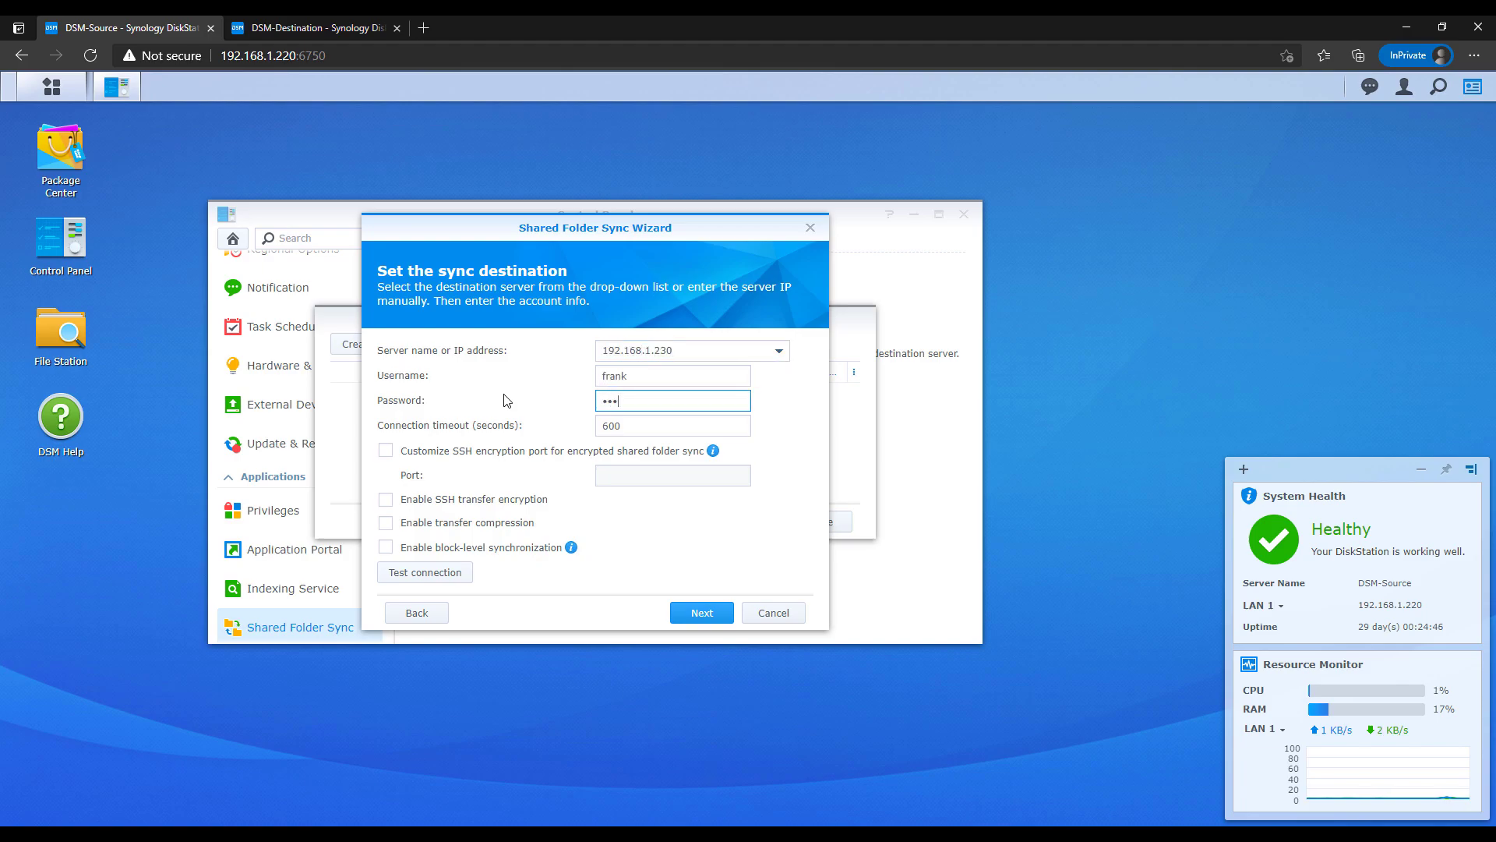
text(••)
Enable SSH encryption, compression and block-level sync, then test the connection successfully
click(470, 500)
click(463, 522)
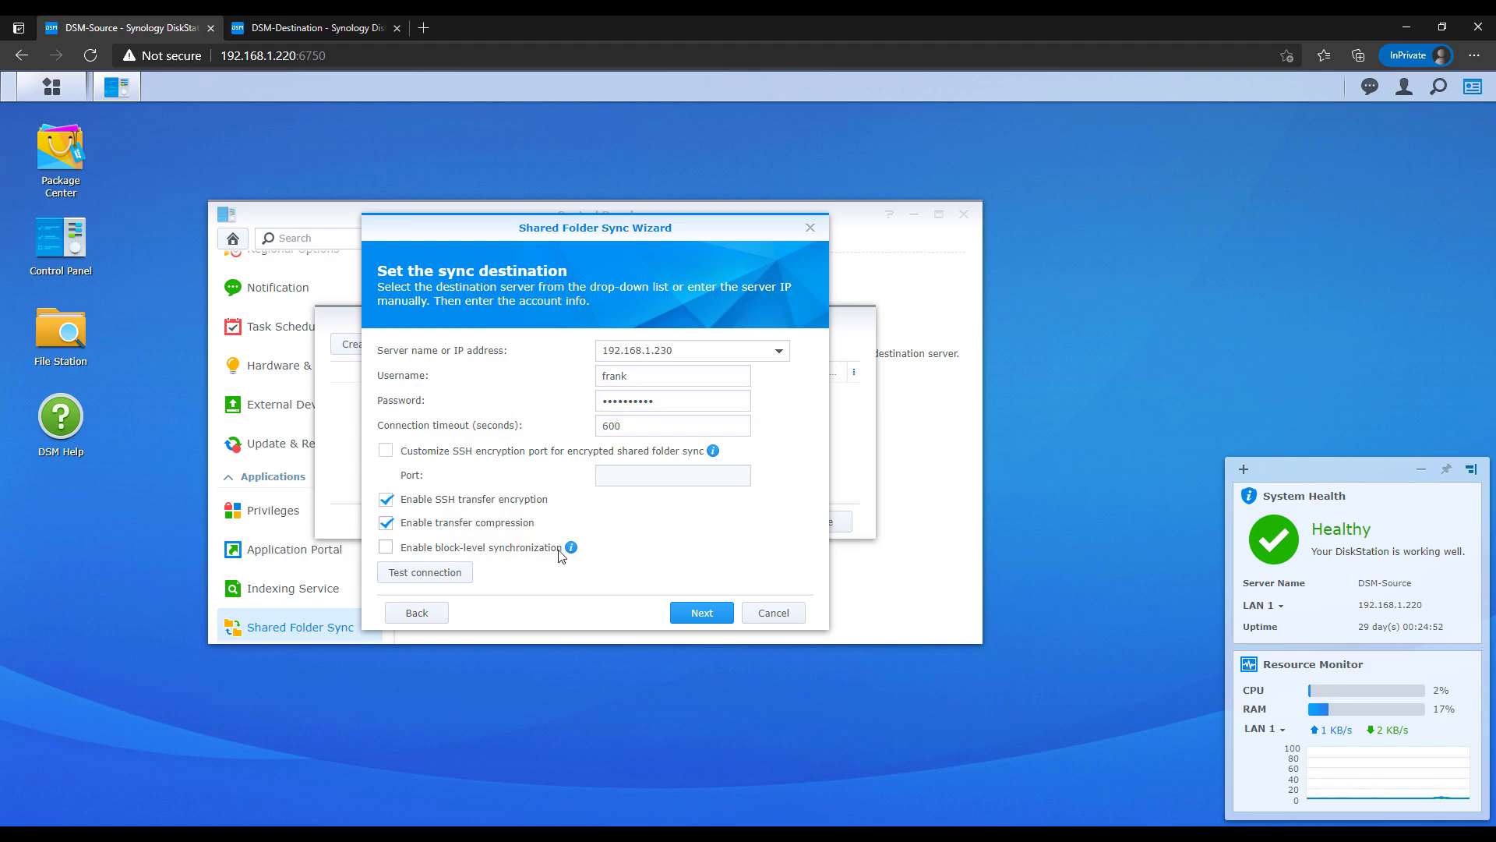
mouse_move(573, 550)
click(527, 548)
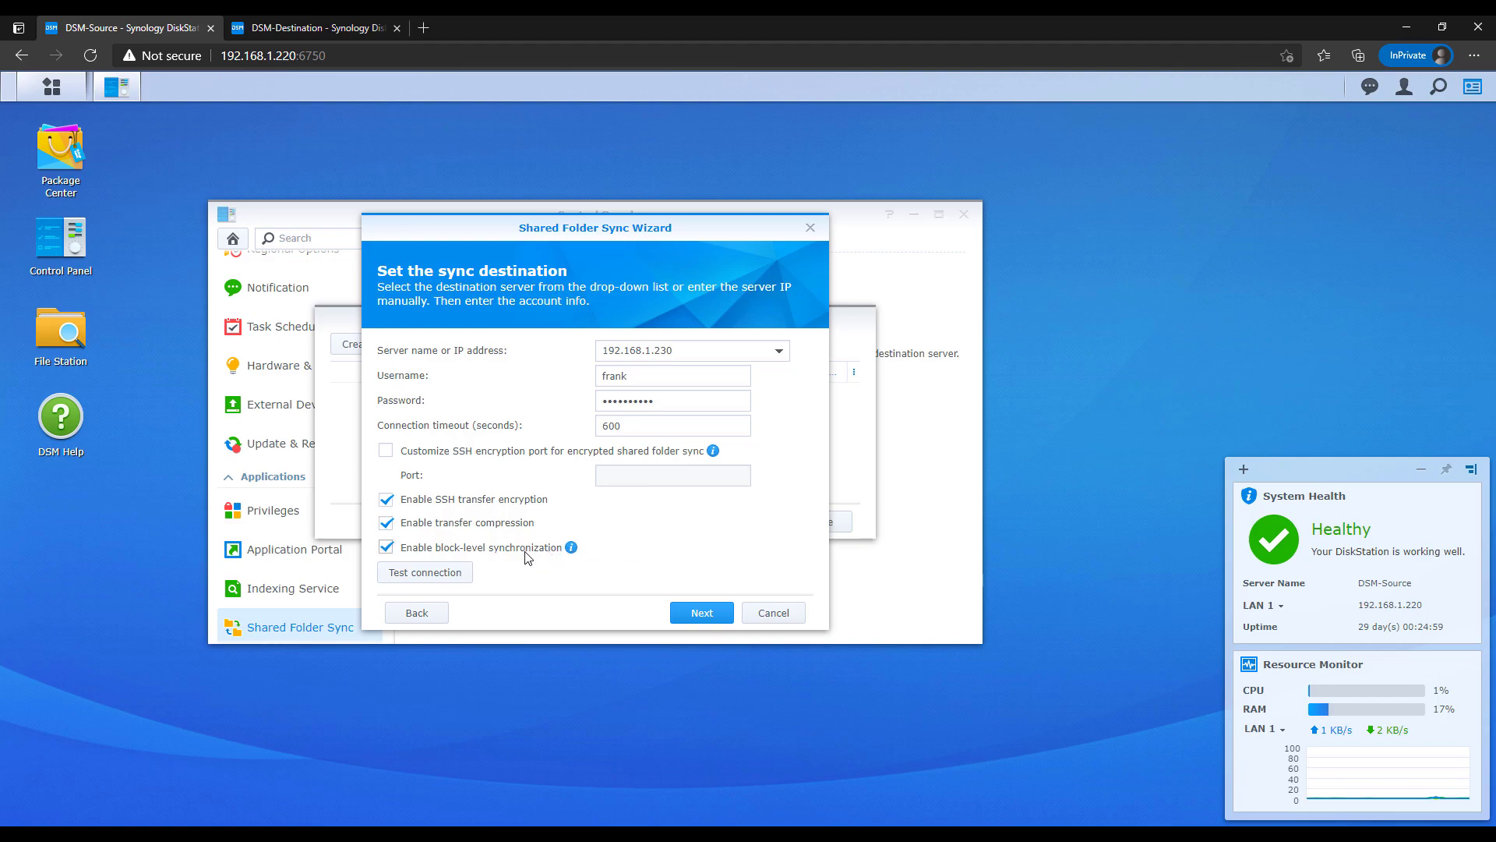
click(456, 573)
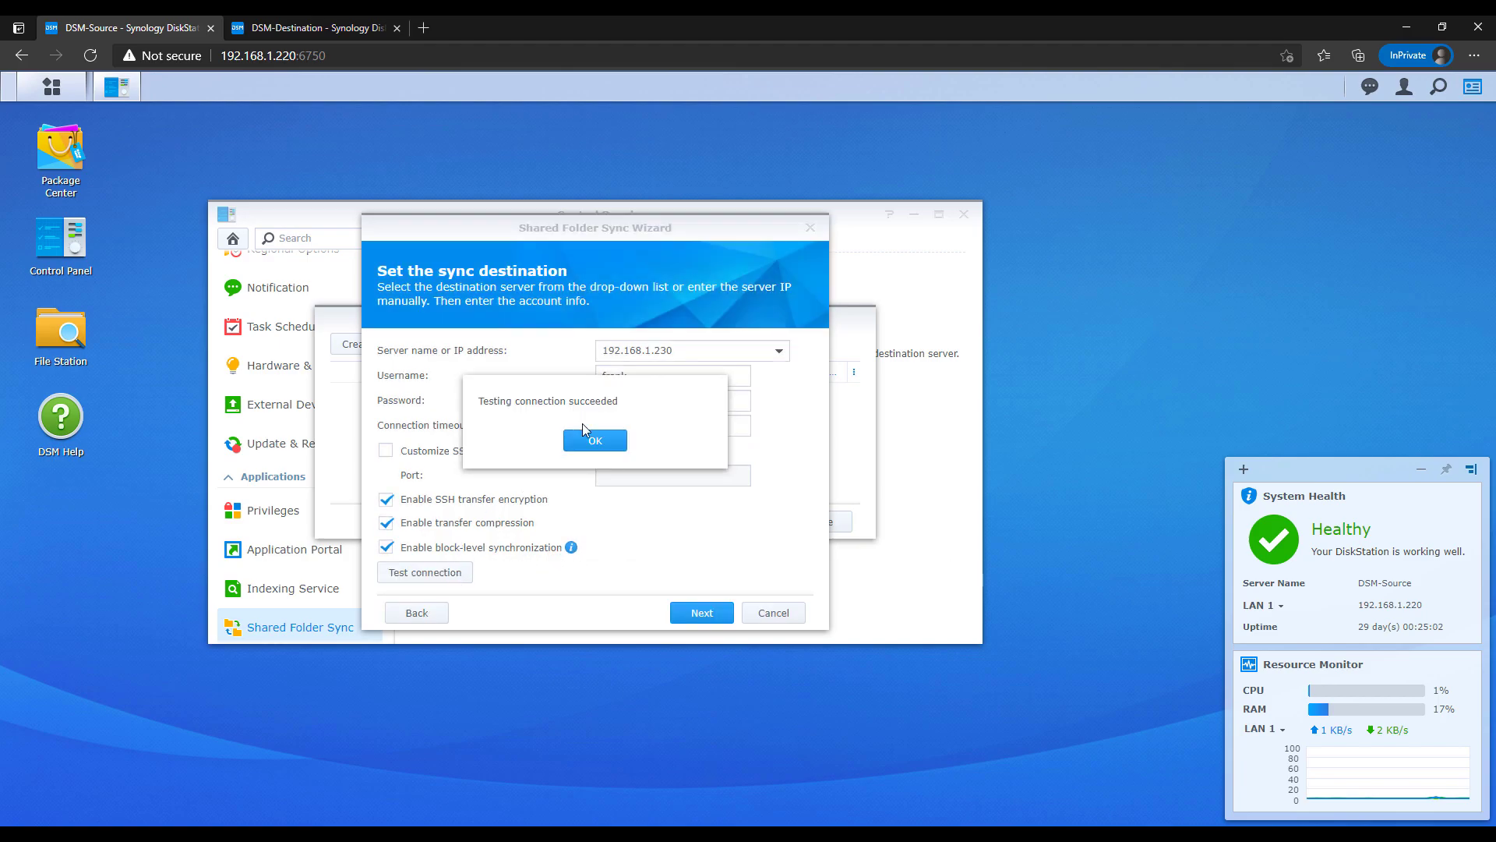
click(592, 441)
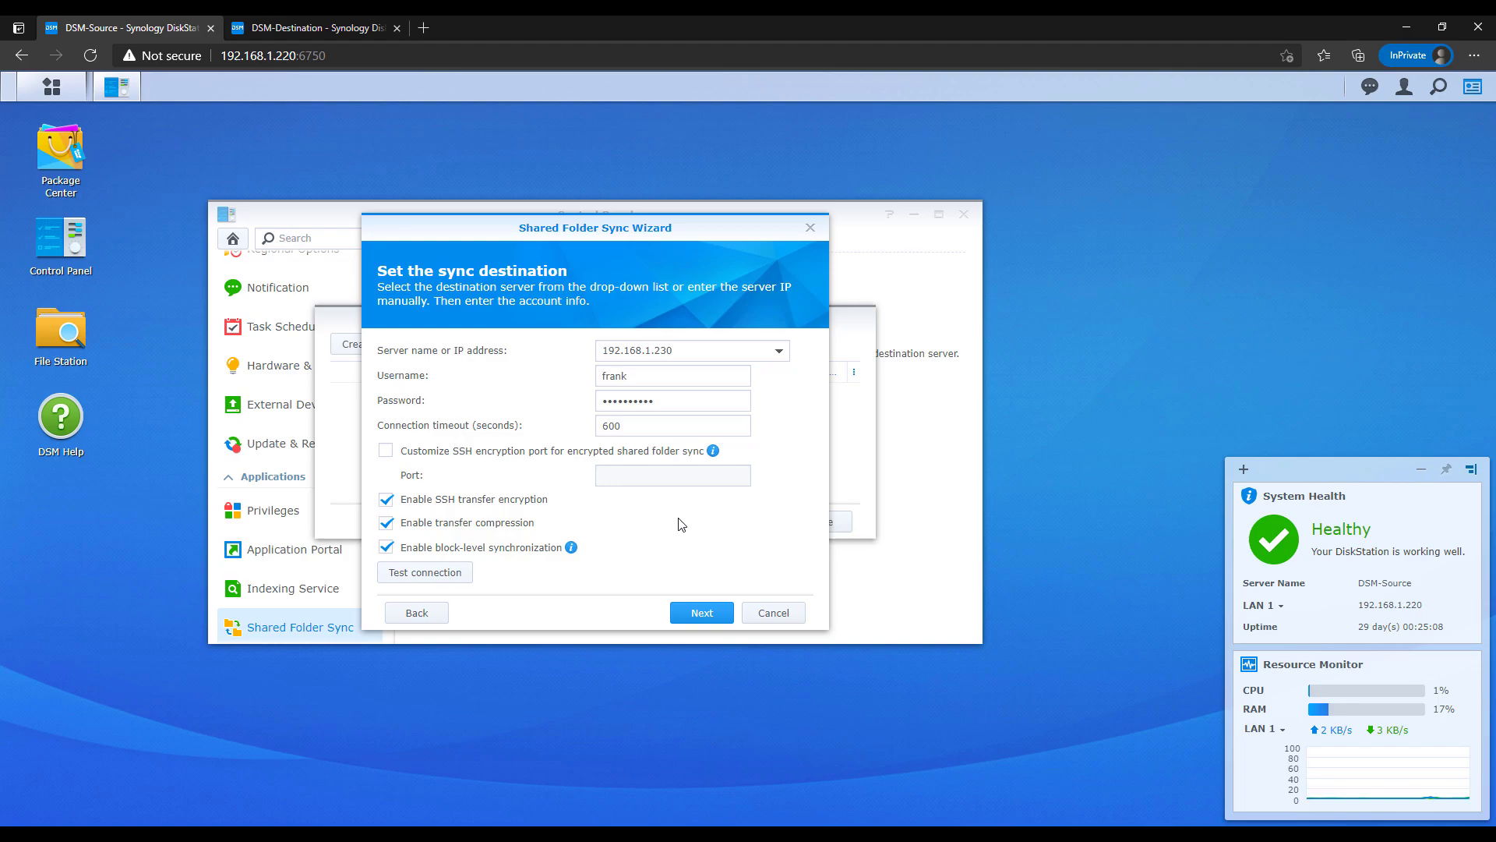
Schedule the task to sync on file modification, then review and apply the settings
click(699, 613)
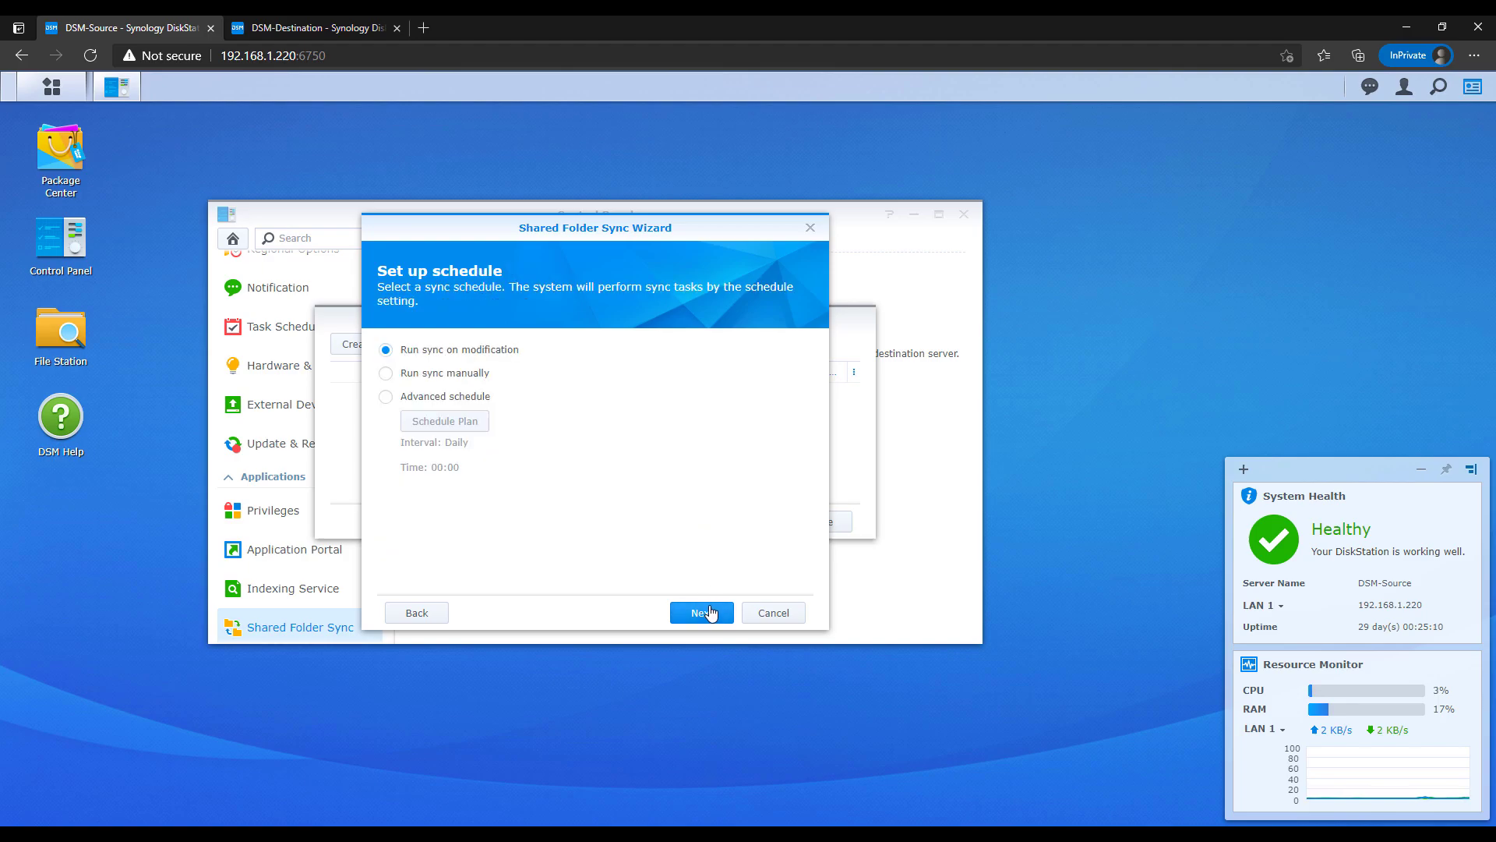
click(446, 396)
click(447, 422)
click(717, 586)
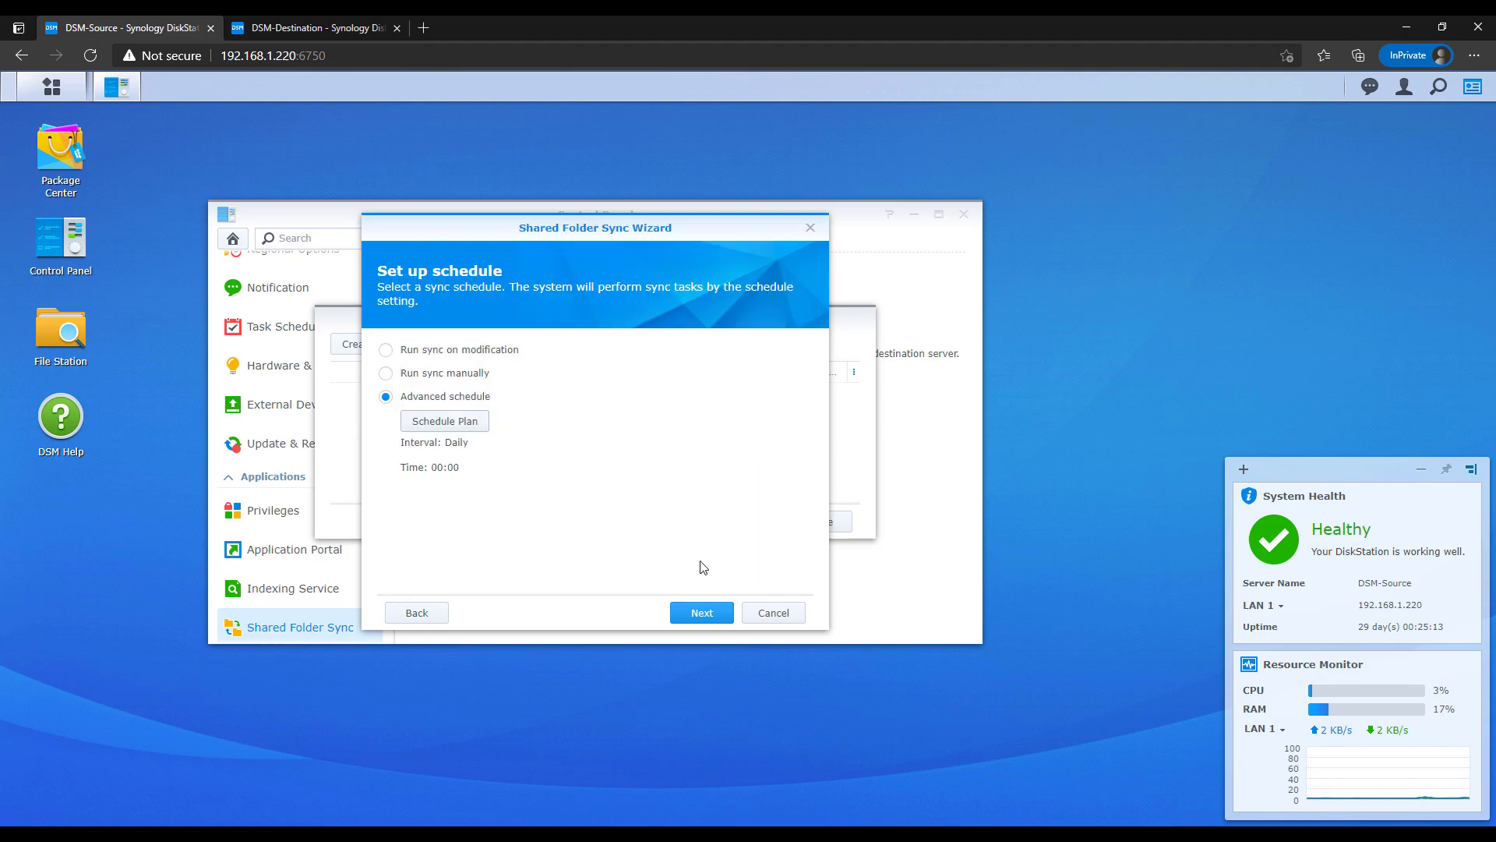
click(474, 352)
click(692, 614)
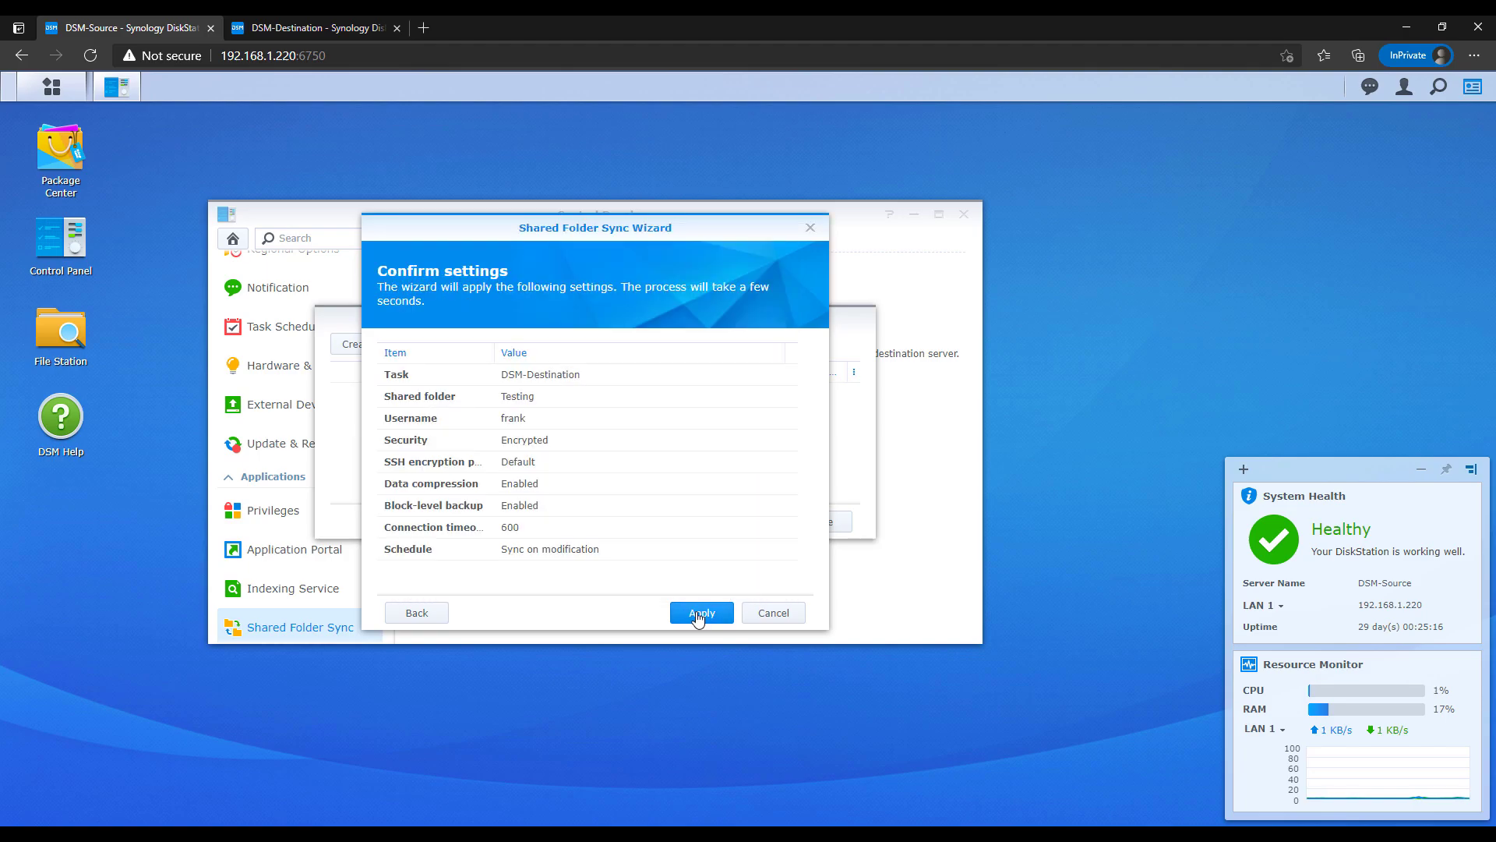
click(701, 614)
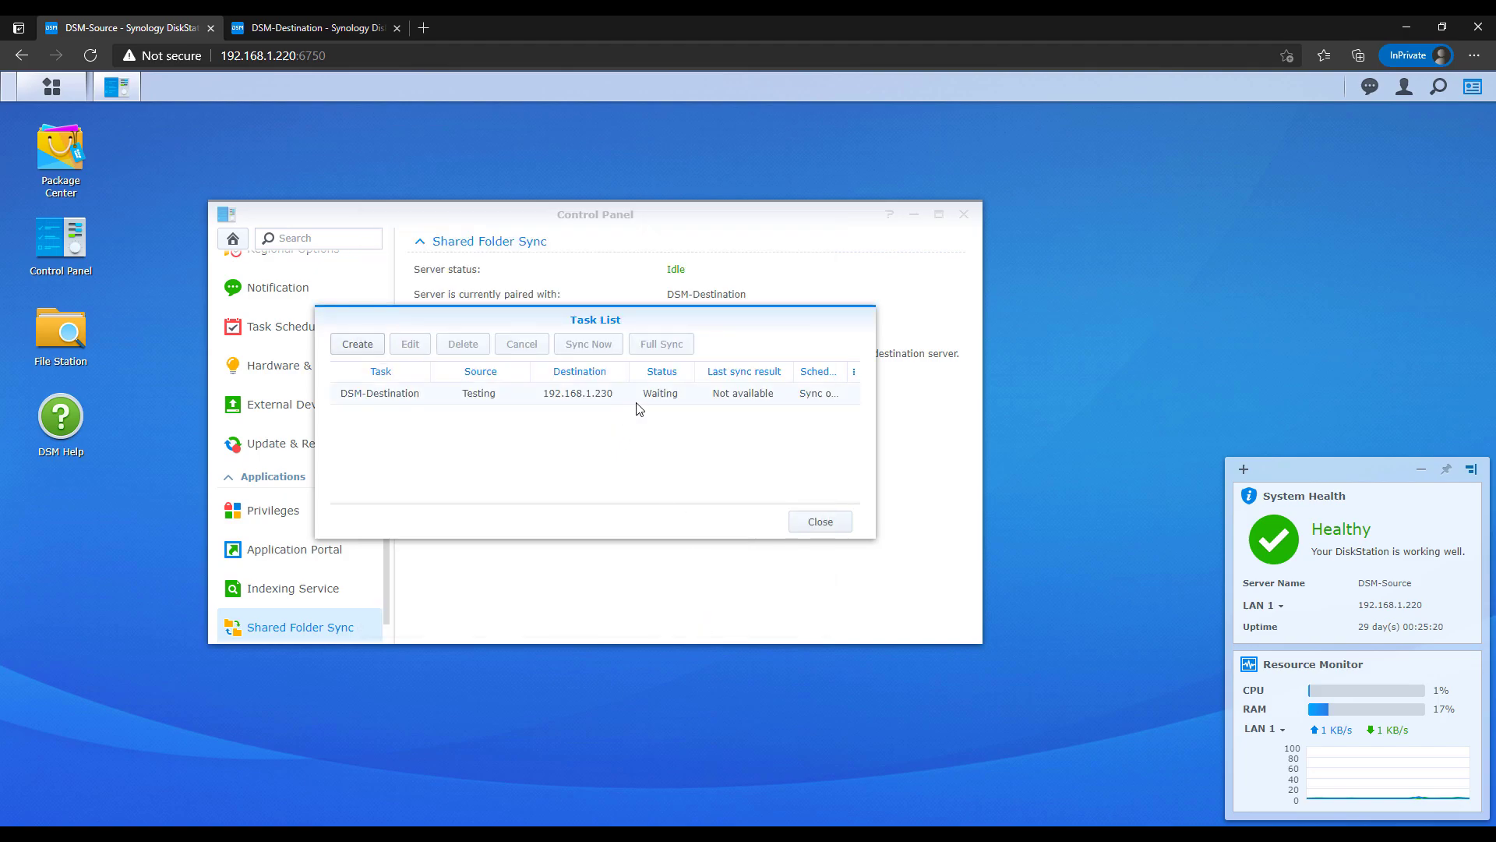
In DSM-Destination's File Station, refresh and open Testing, showing TestFile1–TestFile5.txt
click(656, 399)
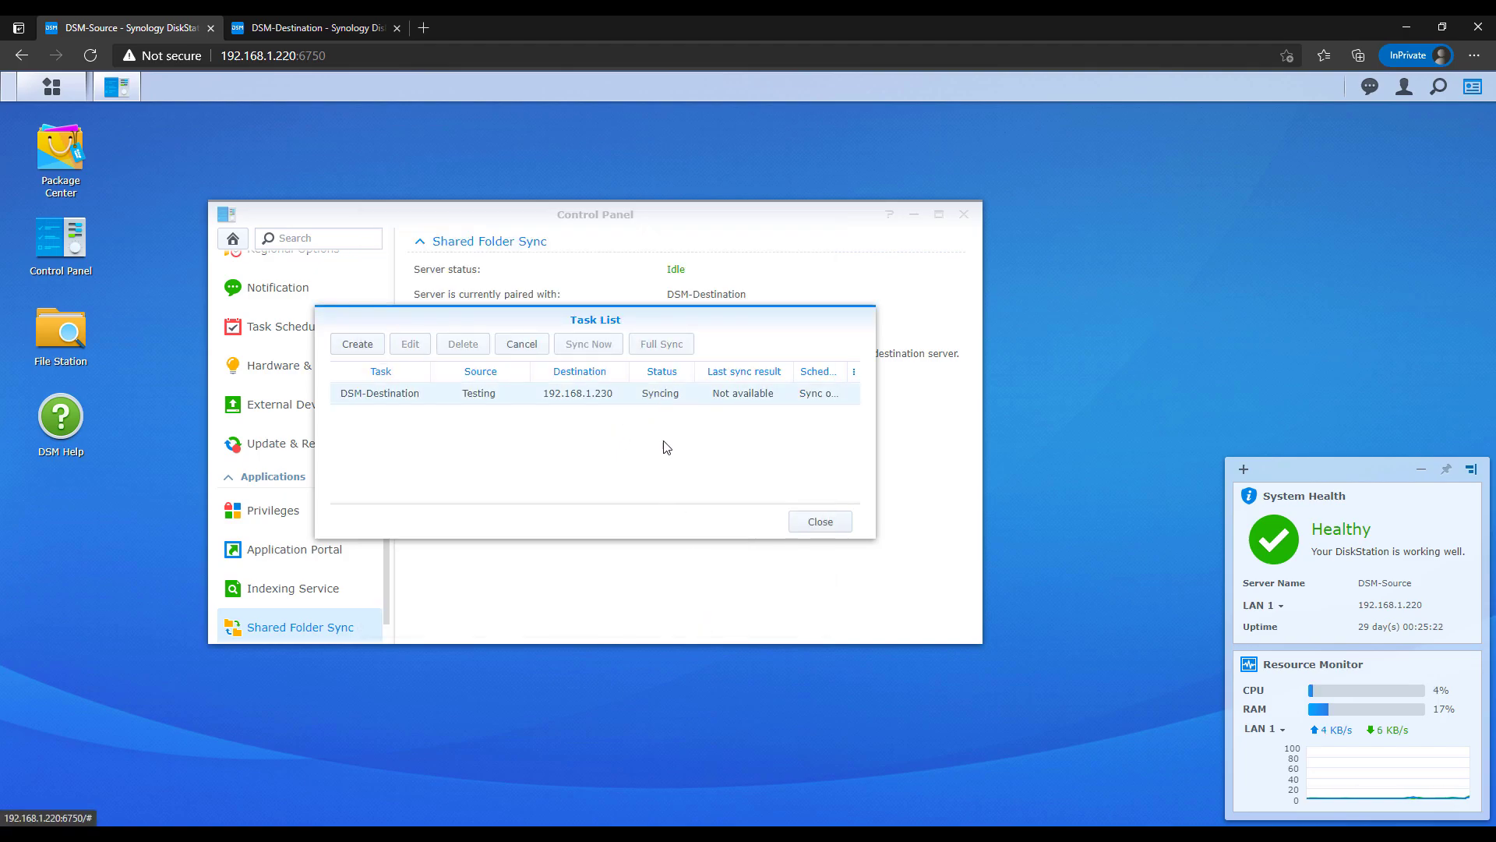
click(302, 29)
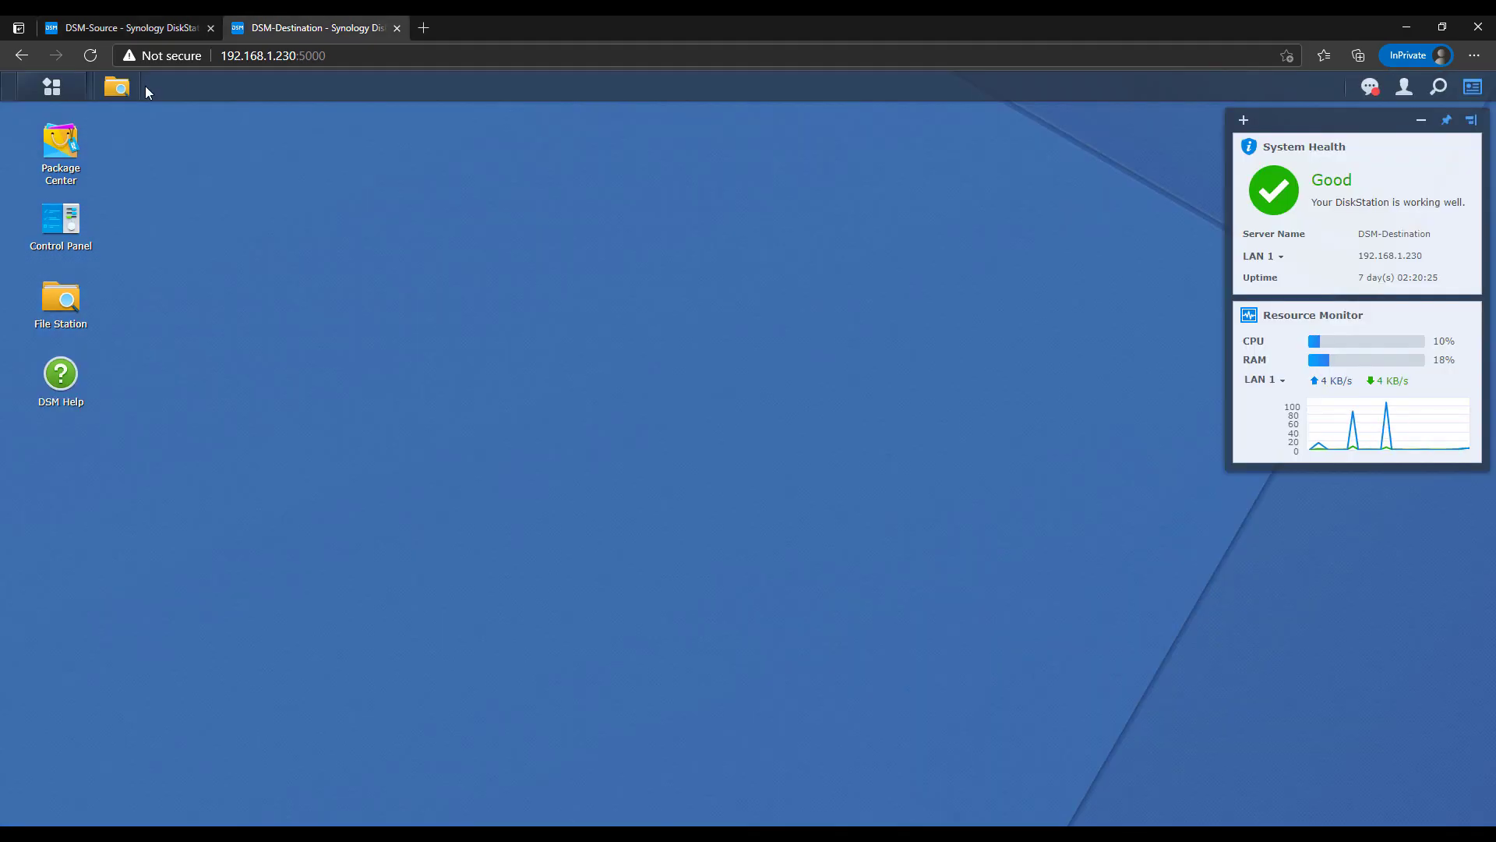
click(117, 87)
click(357, 222)
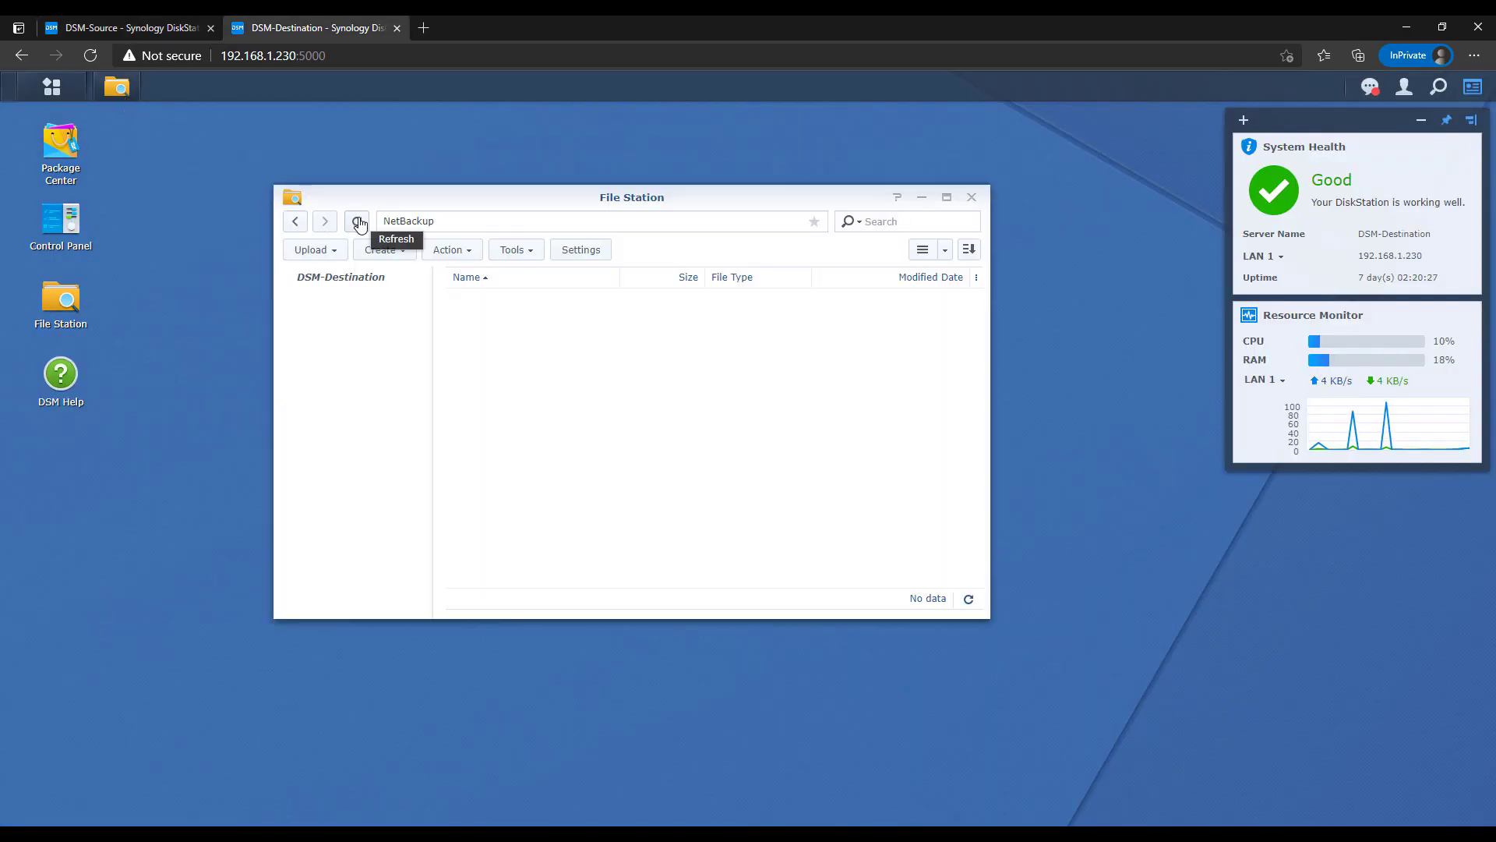
click(327, 407)
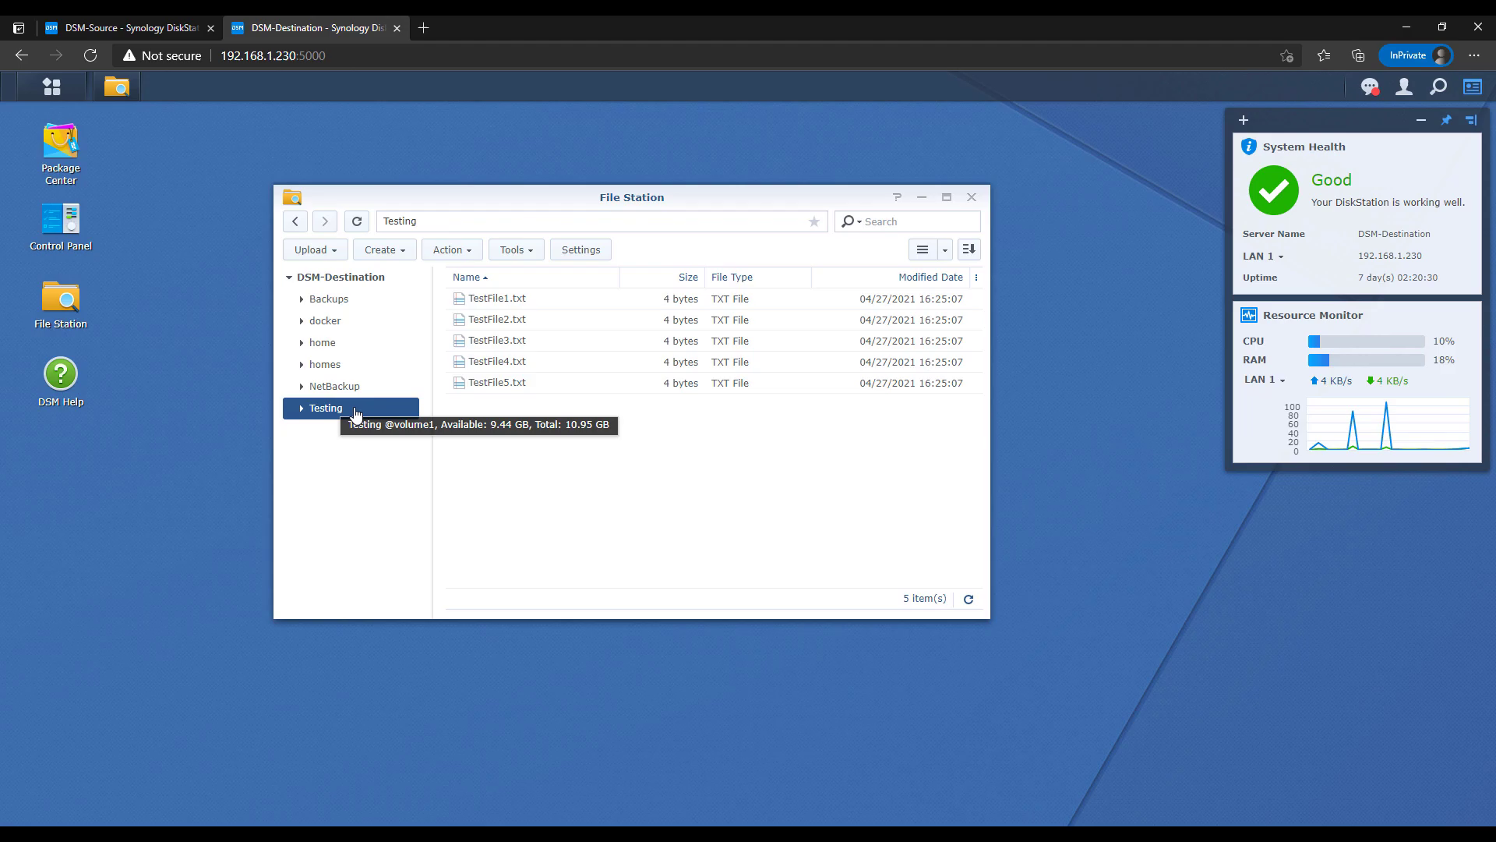
Delete TestFile2.txt from DSM-Source's Testing folder, then return to DSM-Destination
click(180, 29)
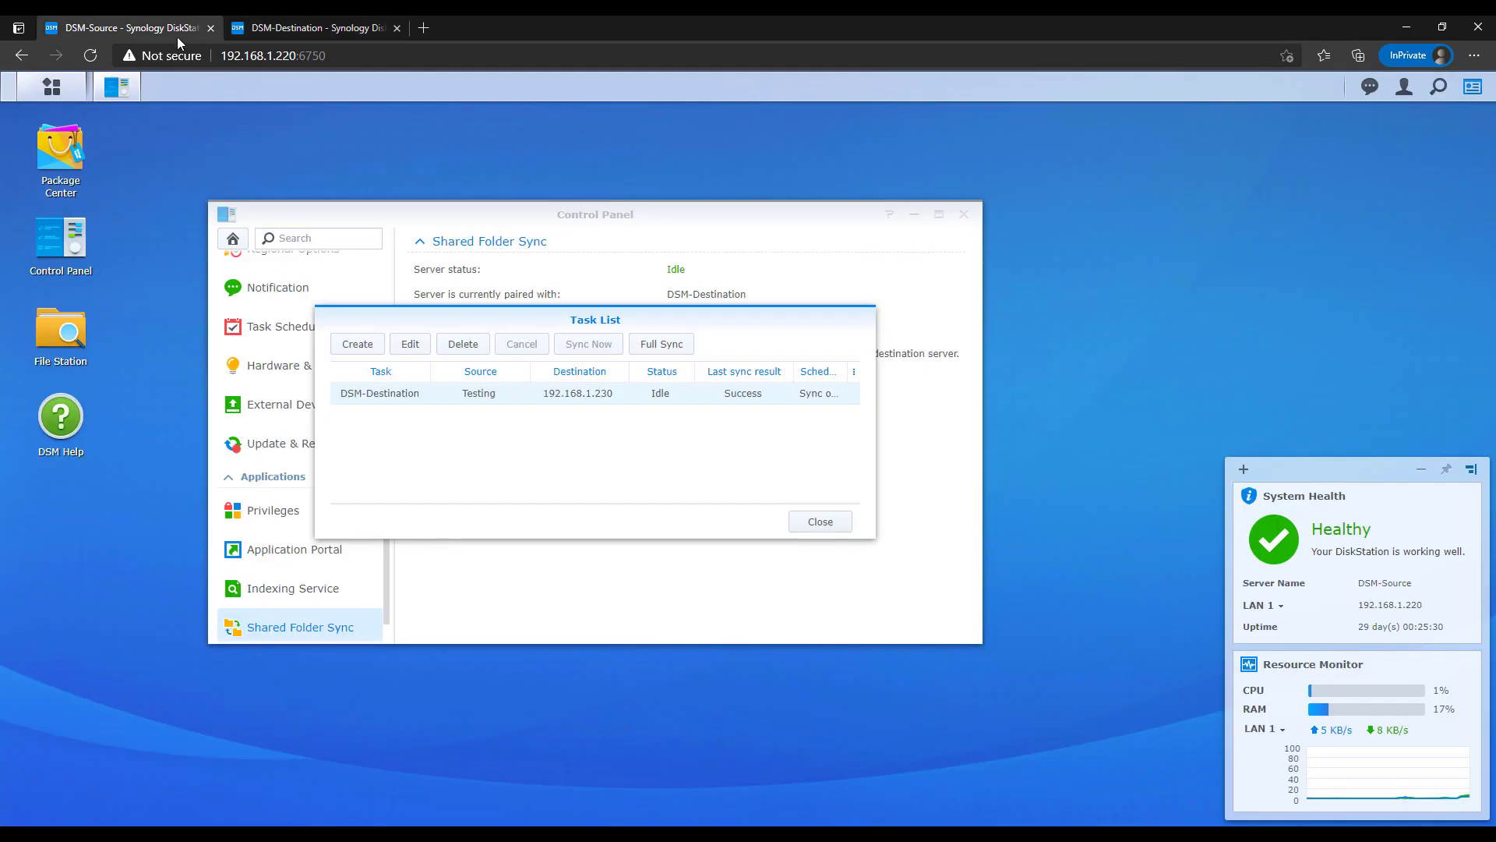
click(62, 337)
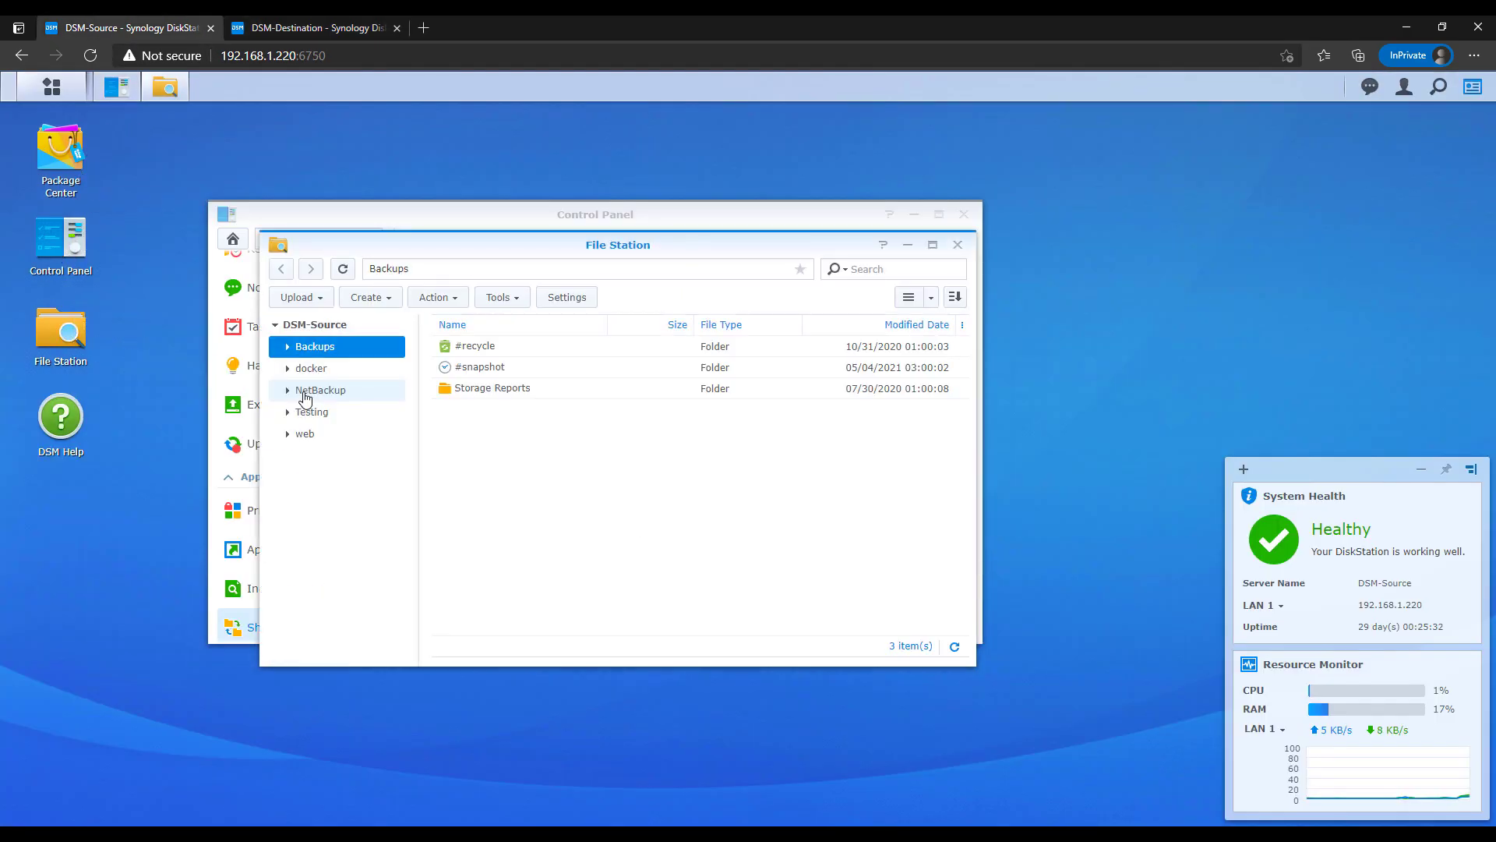
click(326, 423)
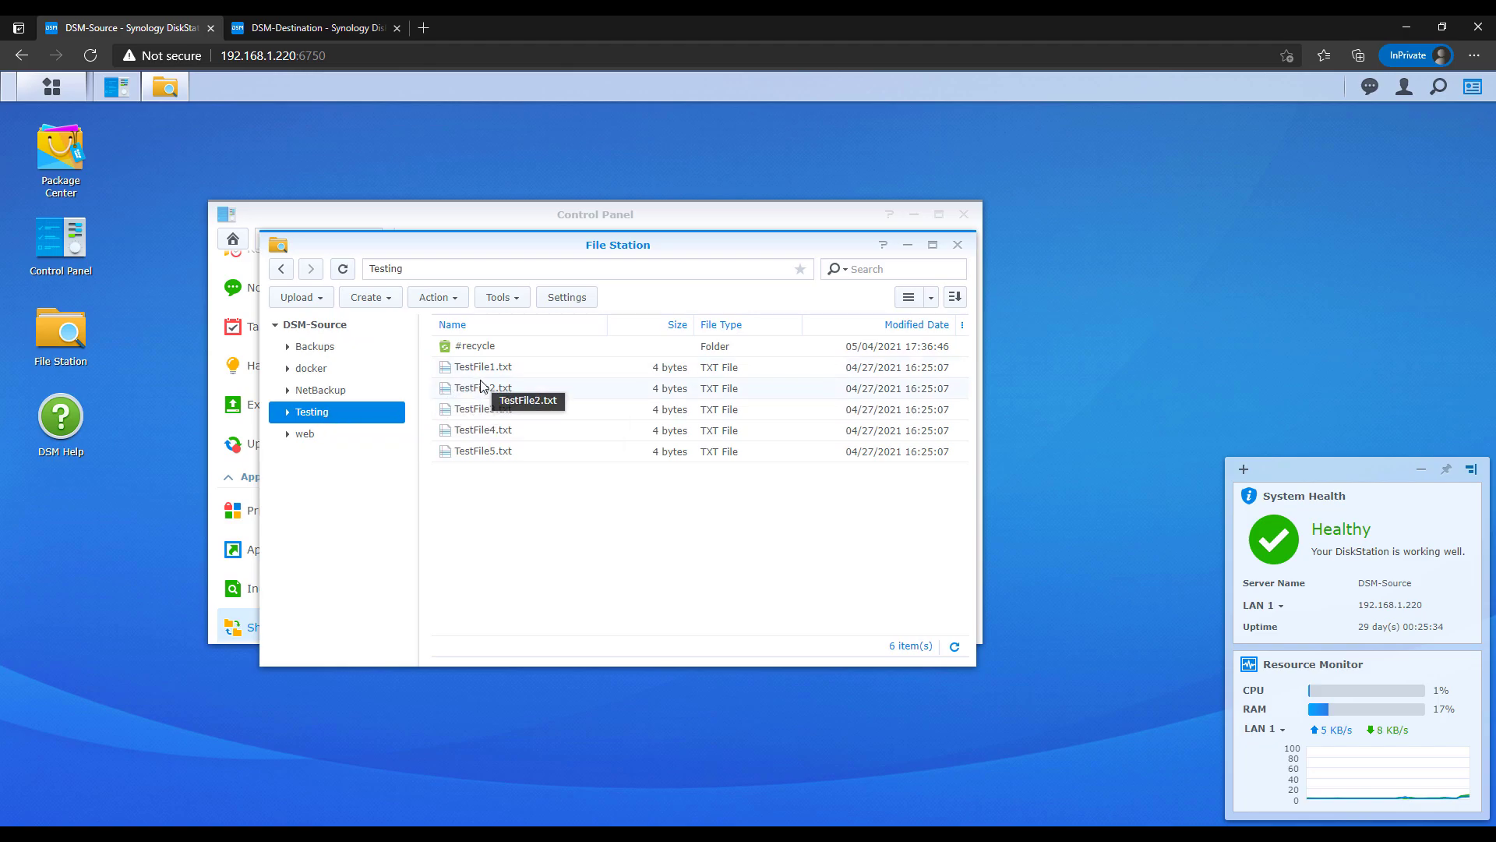
key(Delete)
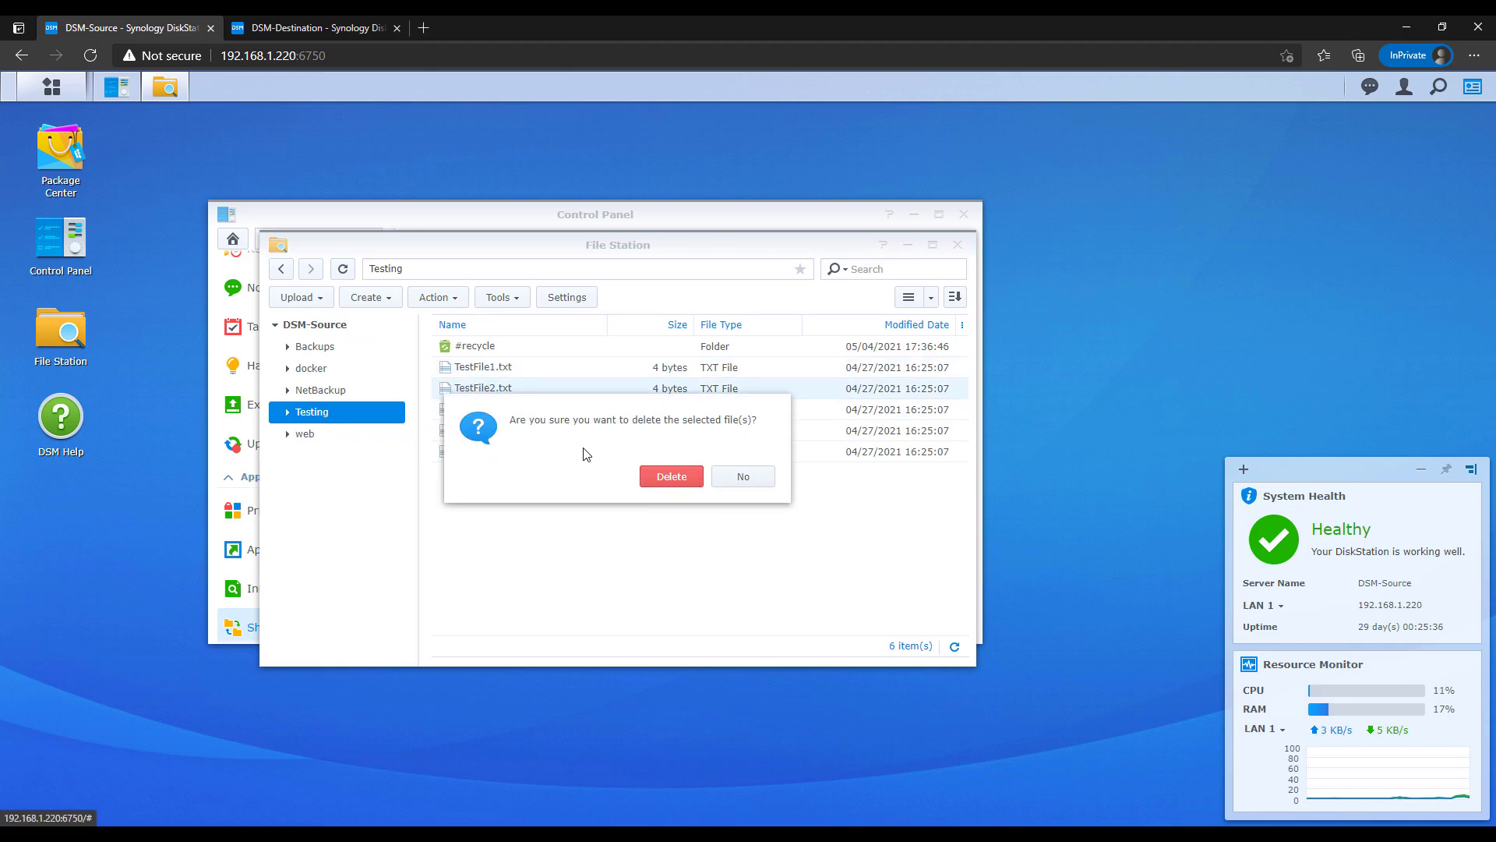
click(655, 482)
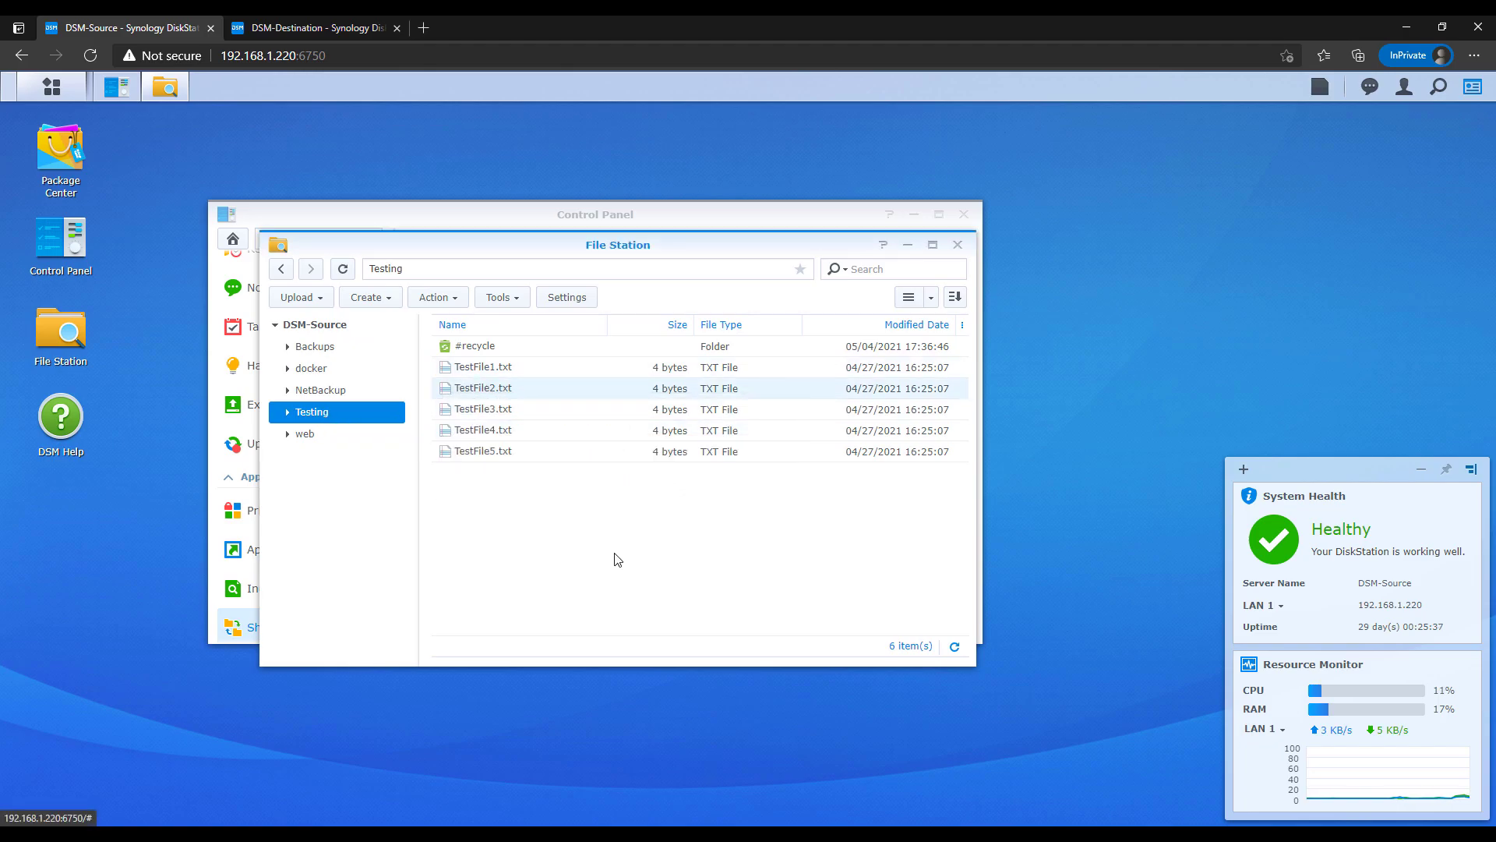
click(309, 27)
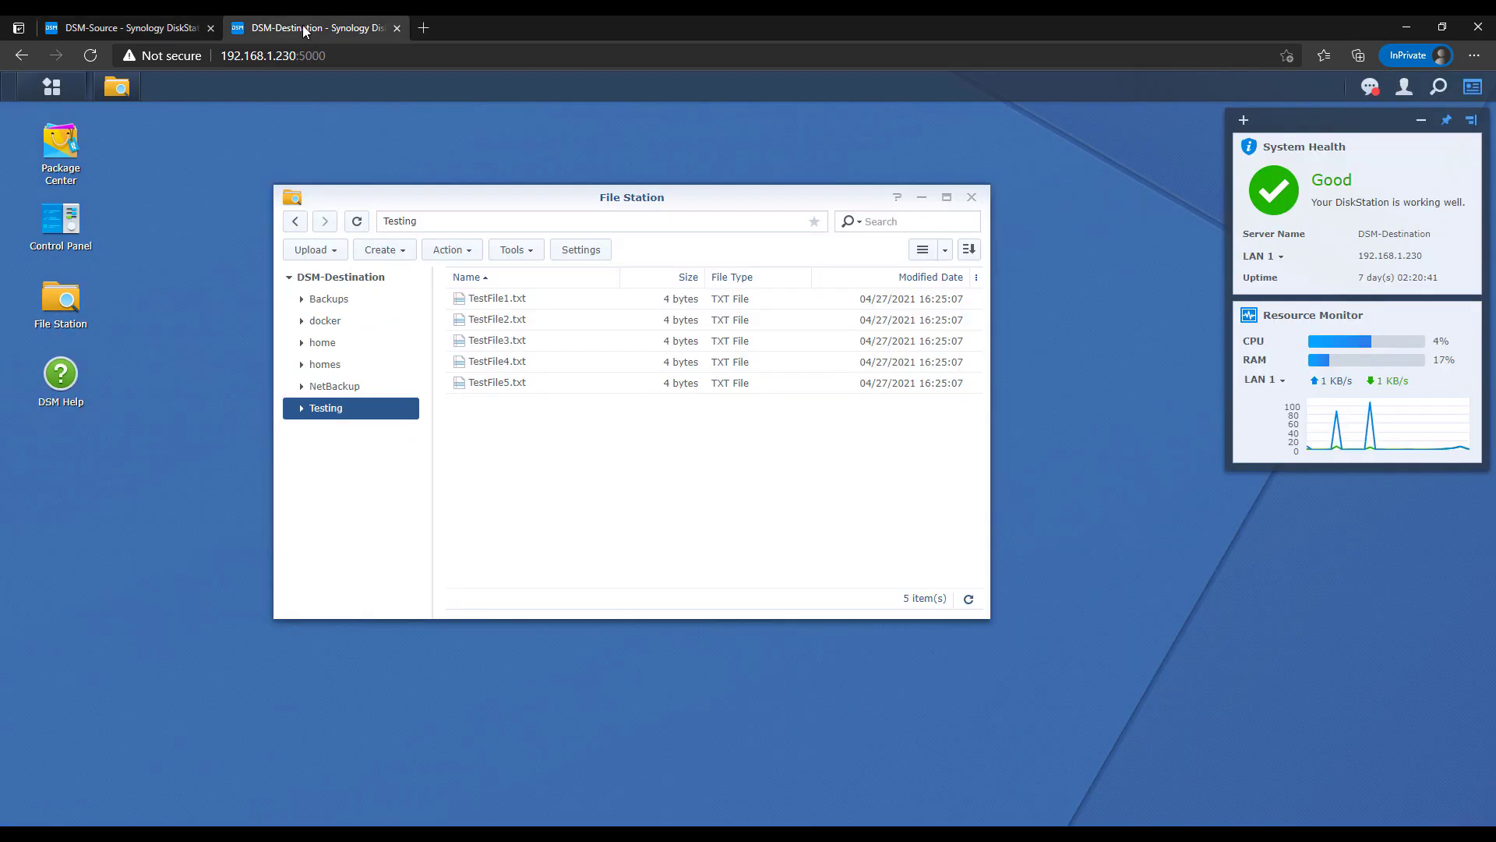
Copy TestFile6.txt from NetBackup into the Testing folder on DSM-Source
click(363, 223)
click(363, 224)
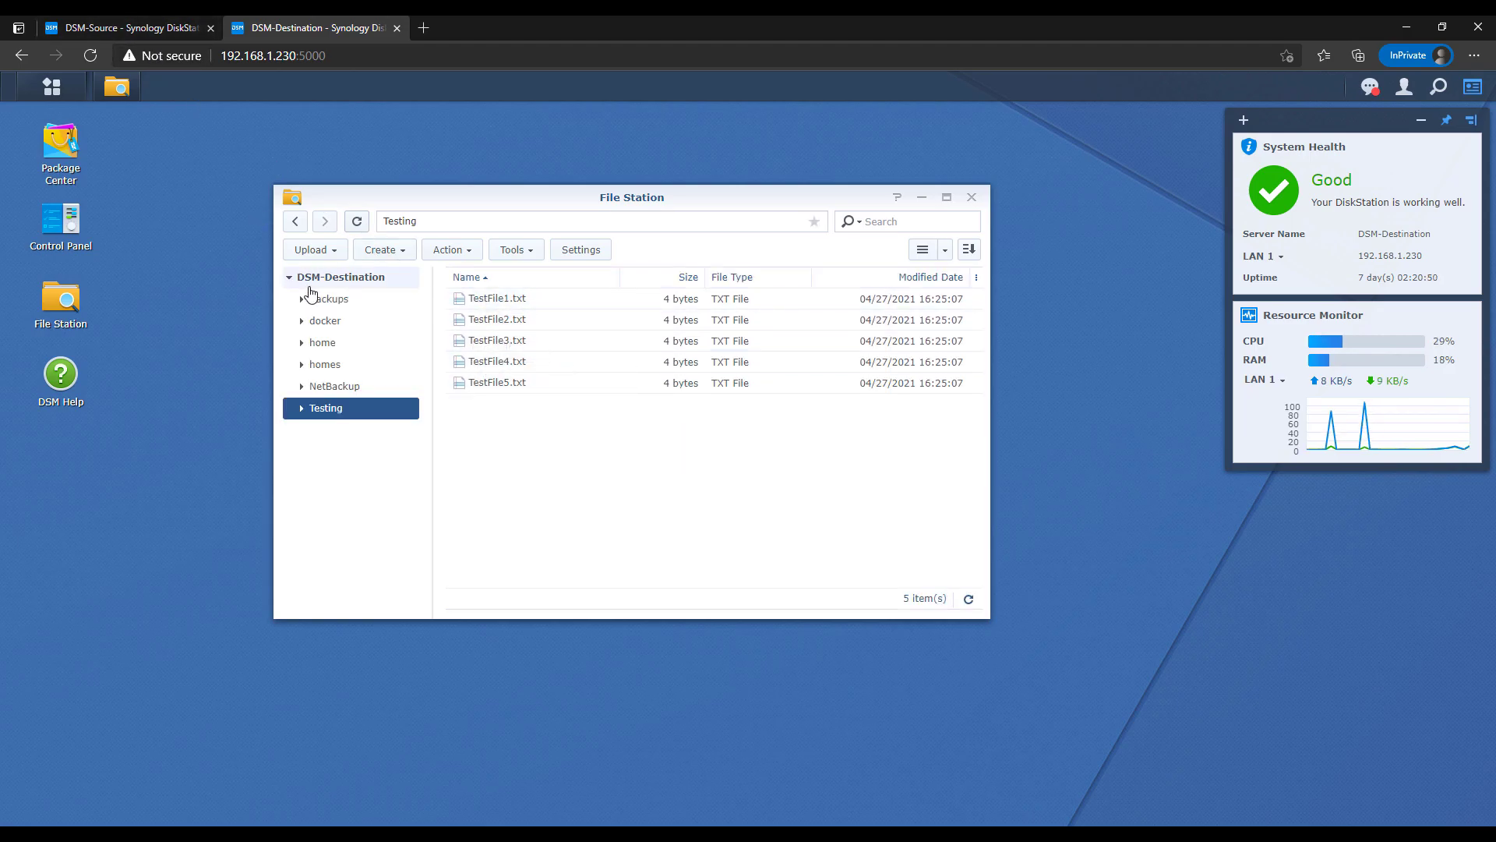
click(128, 27)
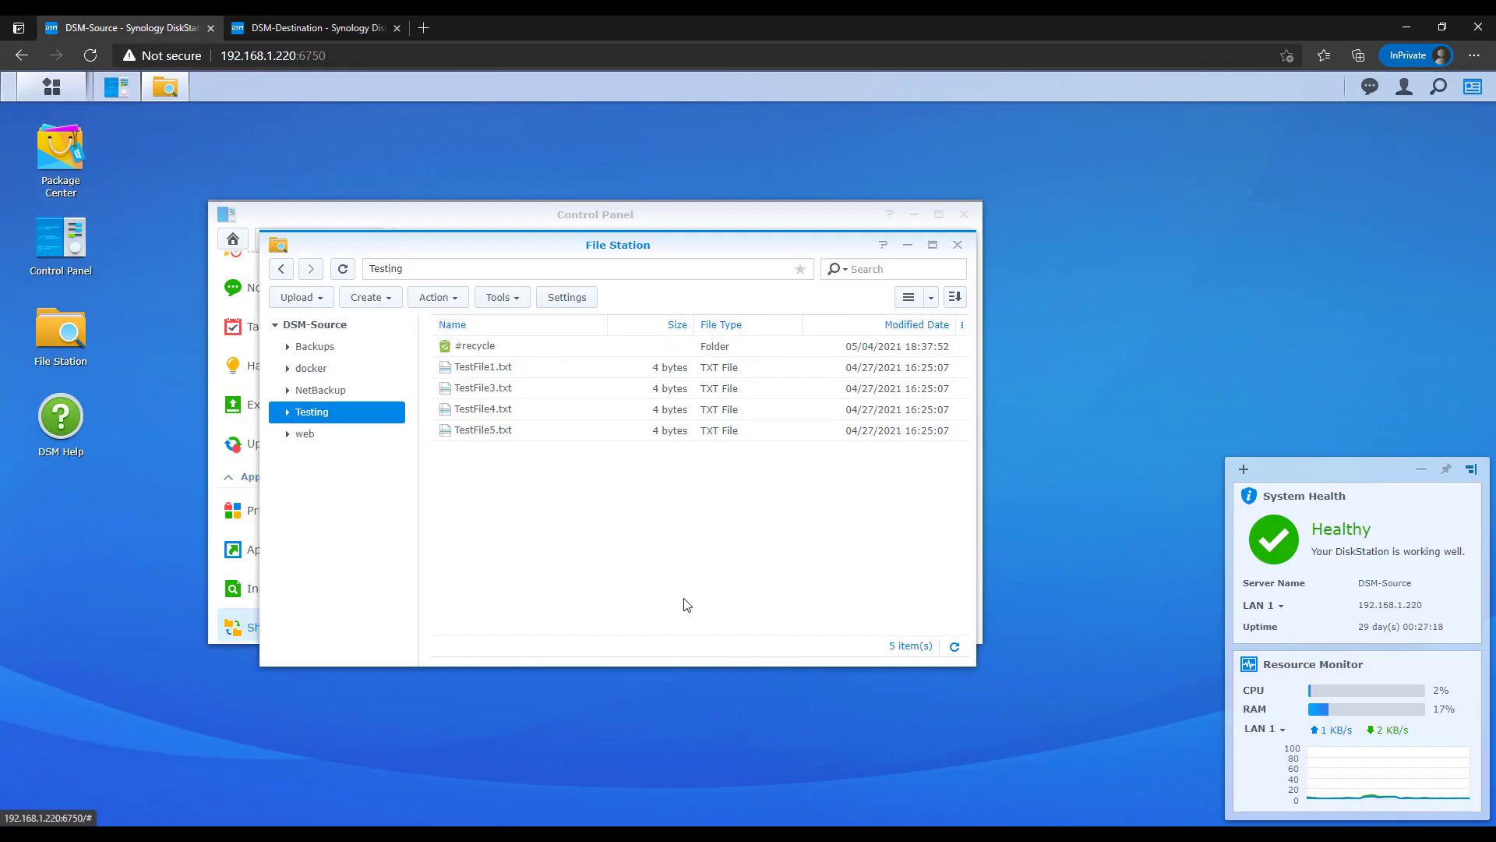
click(331, 390)
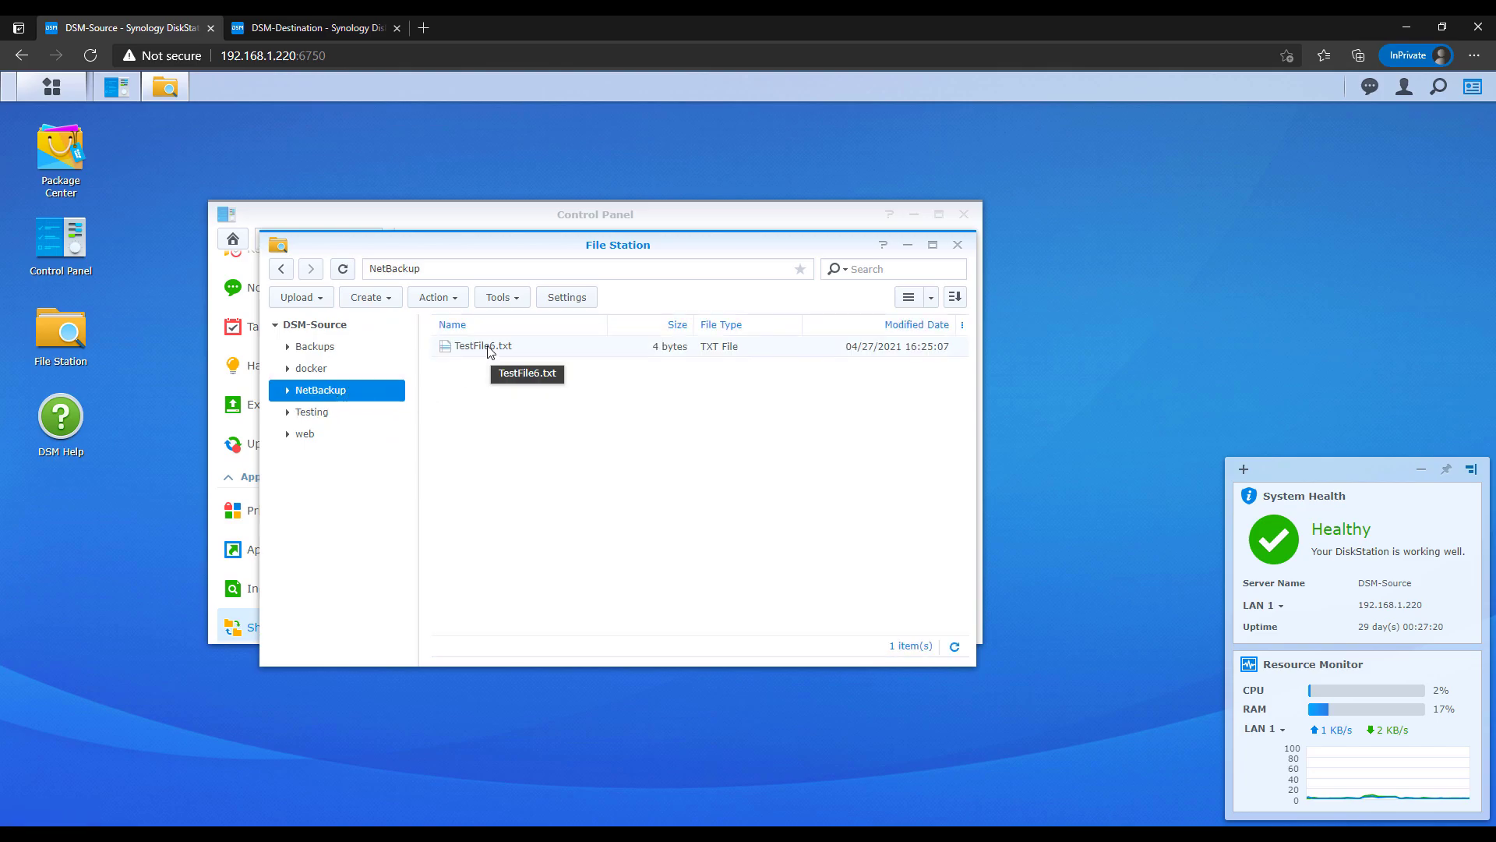
drag(489, 351, 344, 414)
click(388, 448)
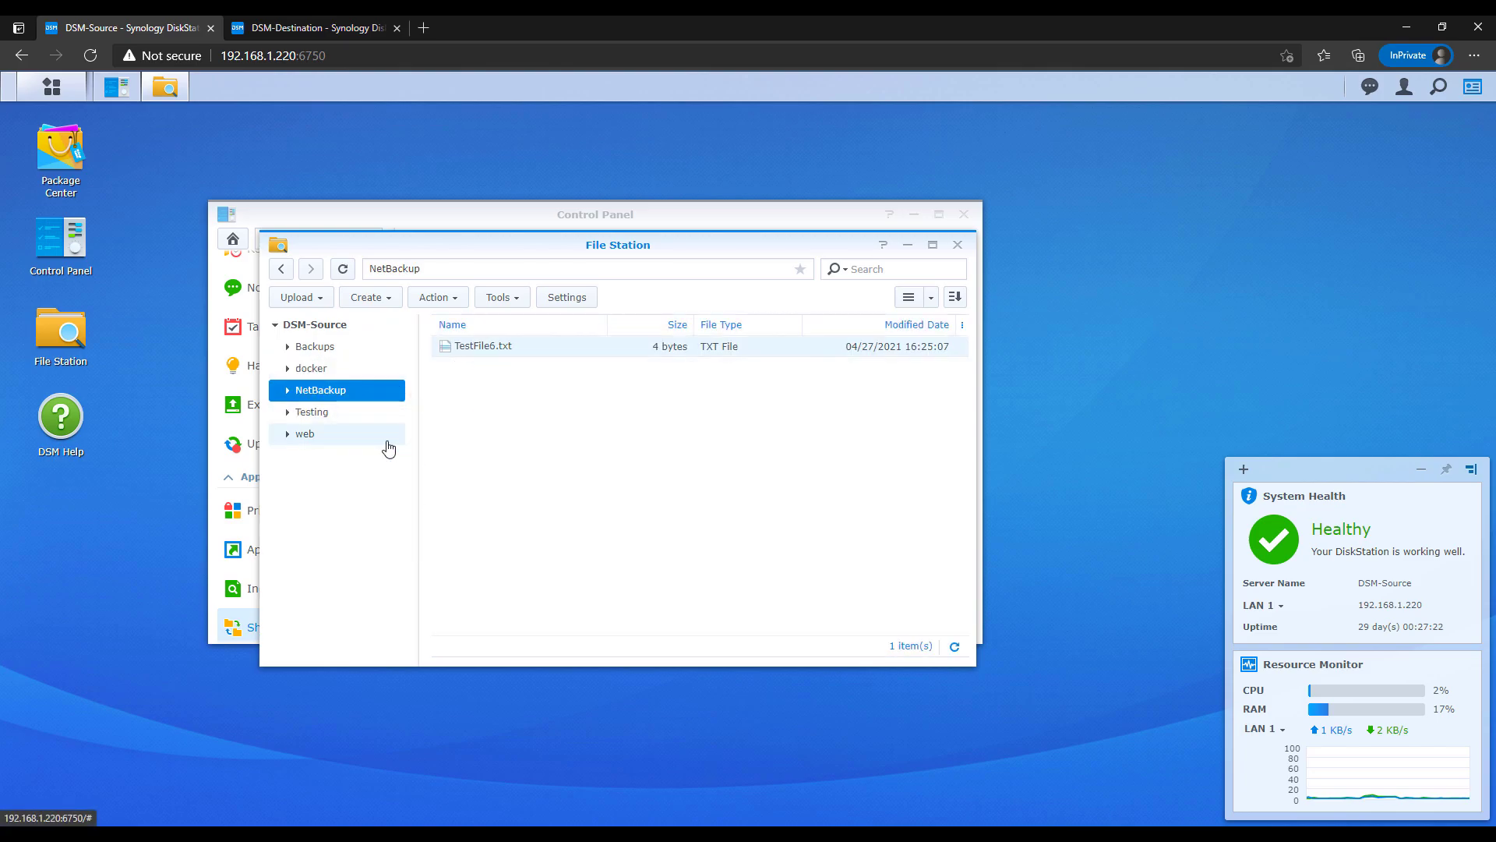
click(332, 413)
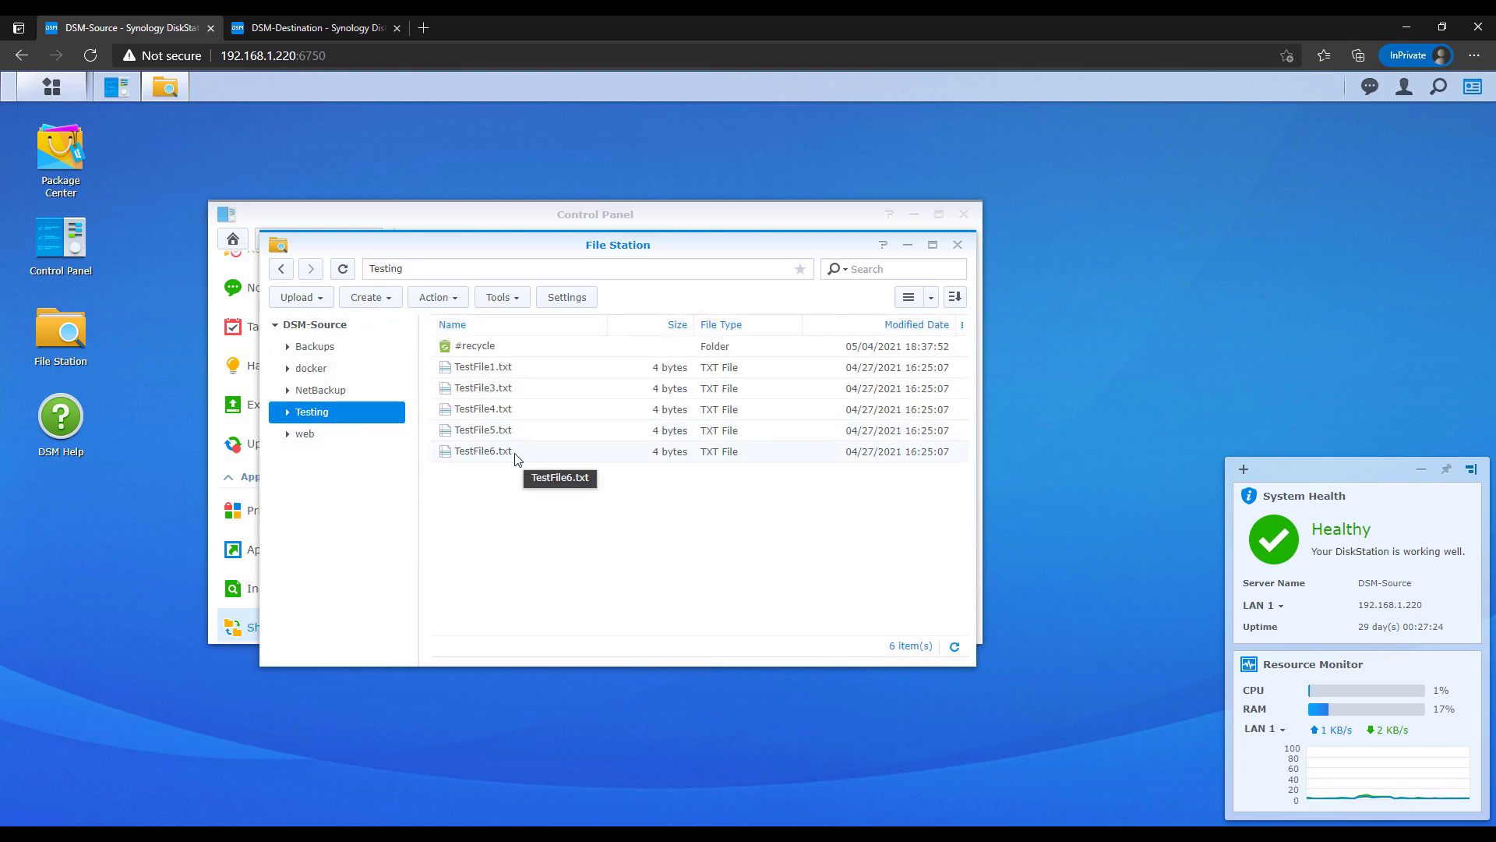
Refresh DSM-Destination's Testing folder until TestFile2.txt disappears and TestFile6.txt appears
click(326, 31)
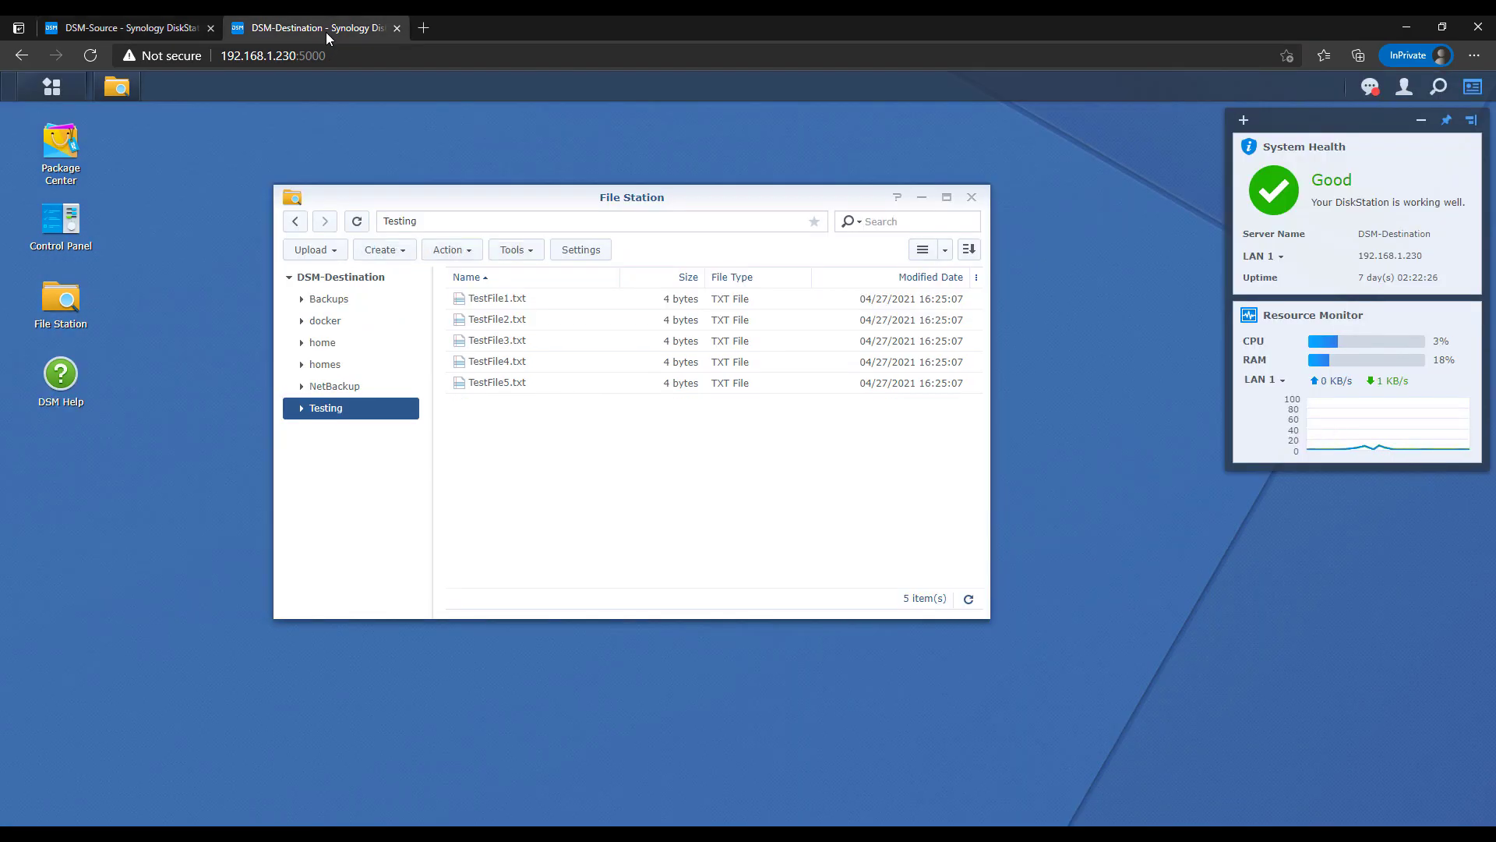
click(358, 222)
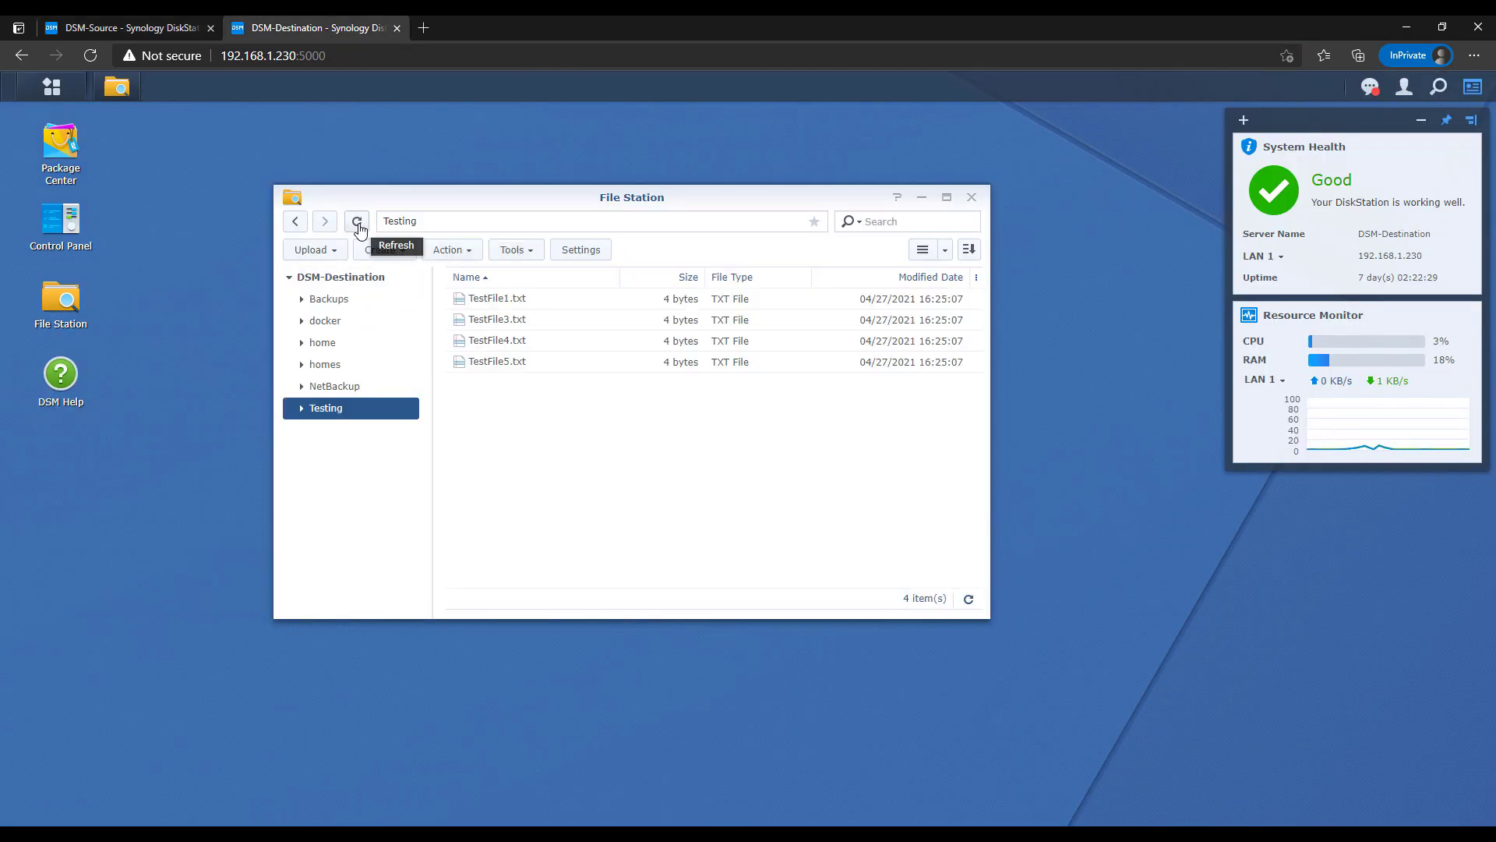
click(358, 223)
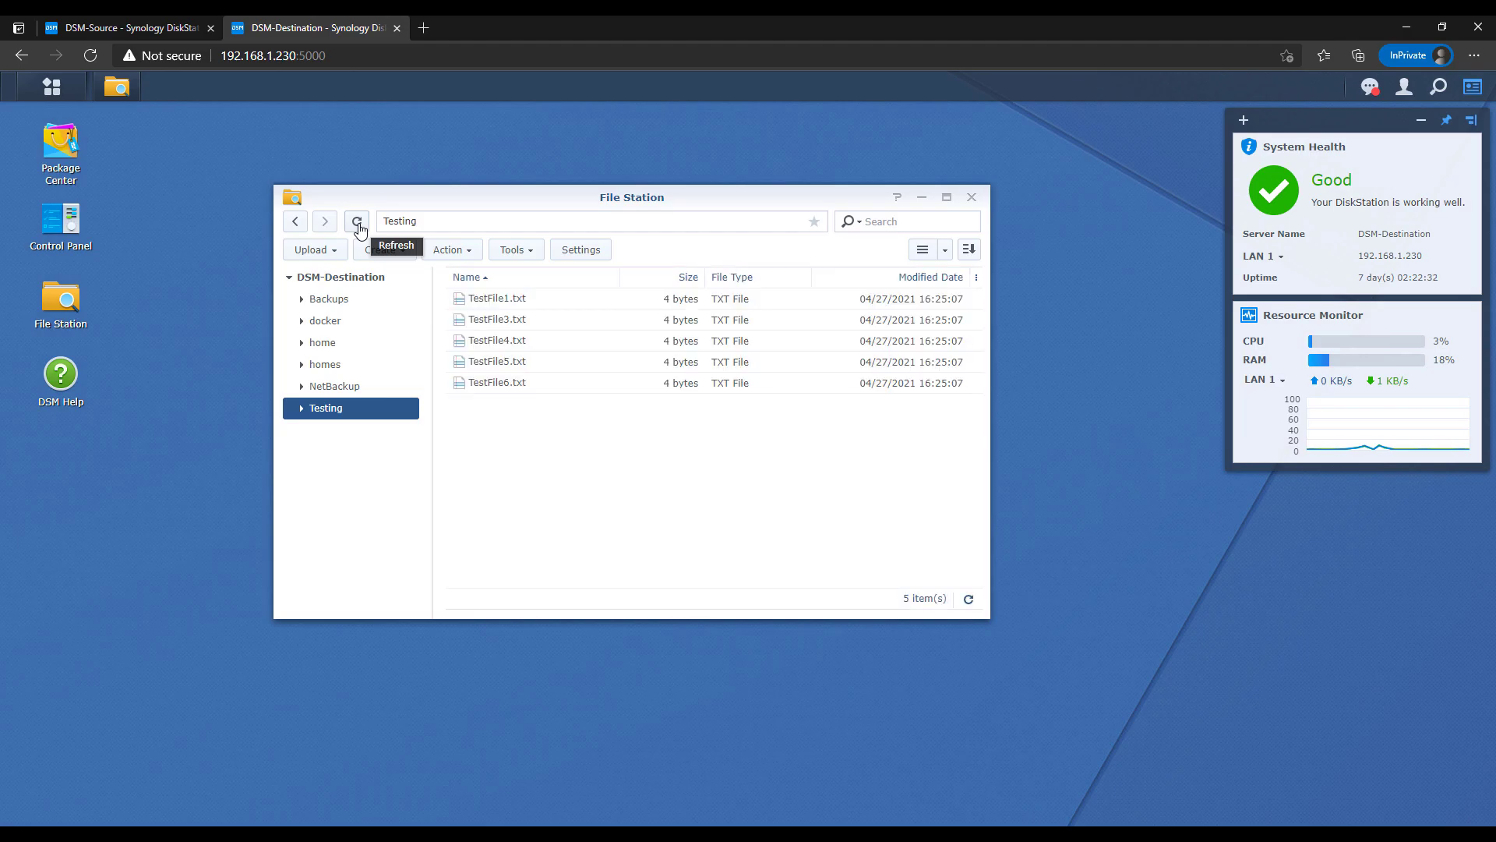